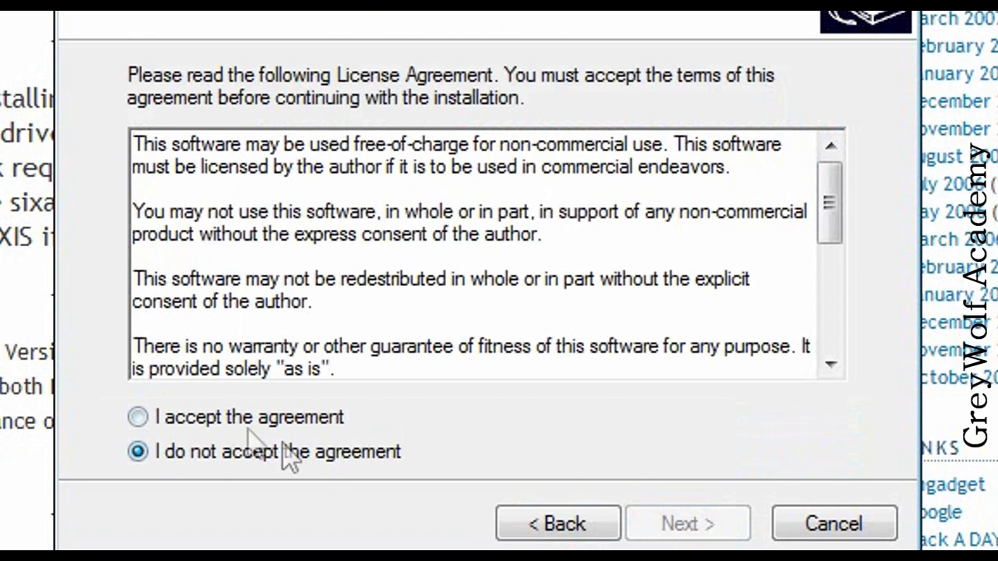
# Accept the license agreement, keep the WinSIXAXIS Start Menu folder and the desktop icon option, and start the installation.
pyautogui.click(204, 415)
pyautogui.click(677, 534)
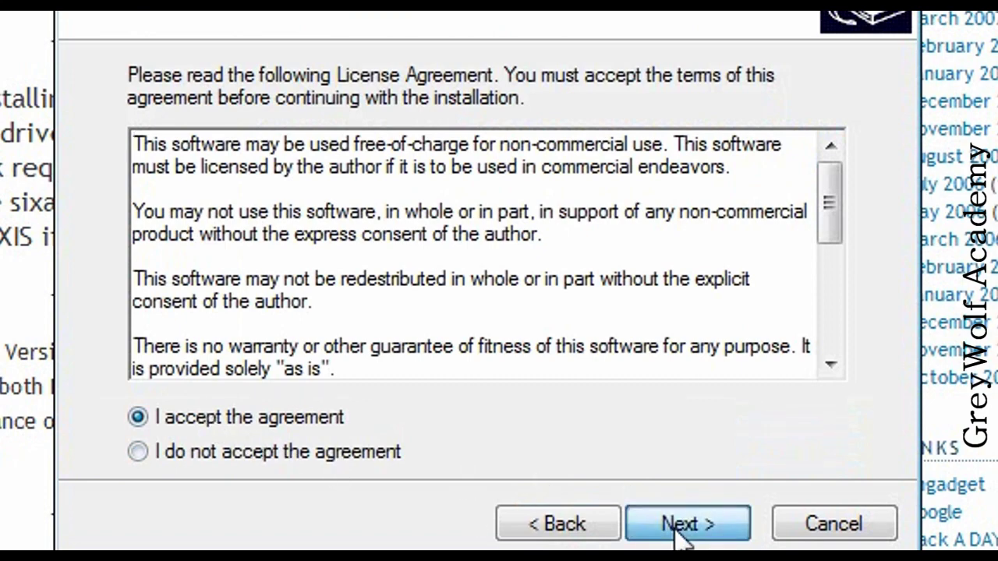
pyautogui.click(680, 536)
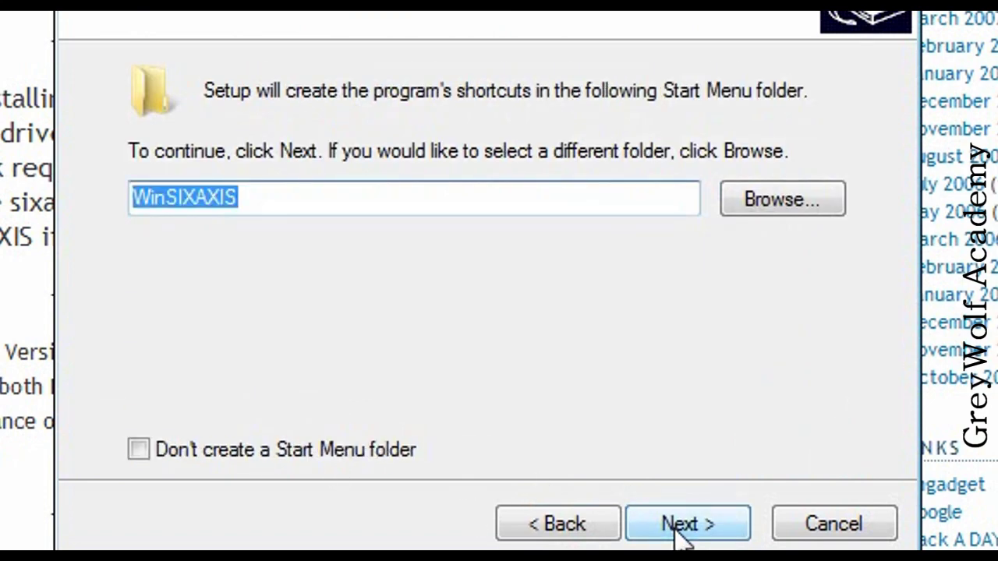
pyautogui.click(682, 534)
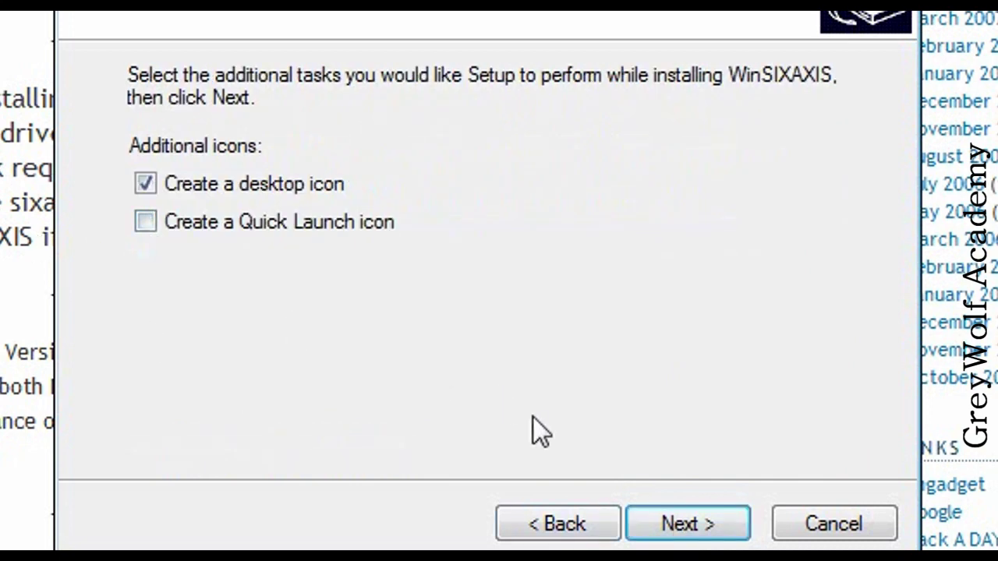
pyautogui.click(698, 533)
pyautogui.click(699, 536)
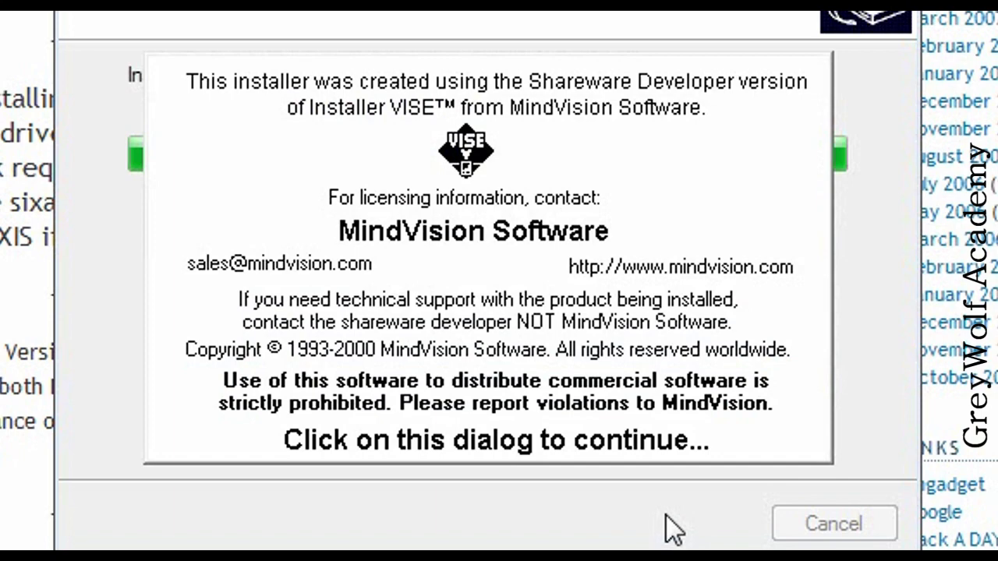
# Install Parallel Port Joystick with the default program folder, and close its shortcuts window and the finished setup.
pyautogui.click(653, 459)
pyautogui.click(714, 538)
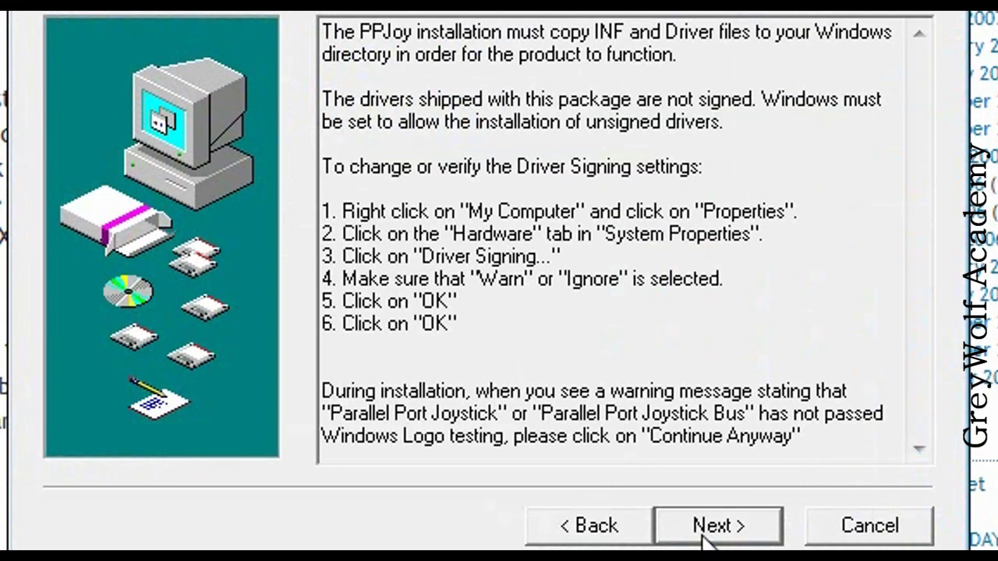
pyautogui.click(706, 538)
pyautogui.click(704, 538)
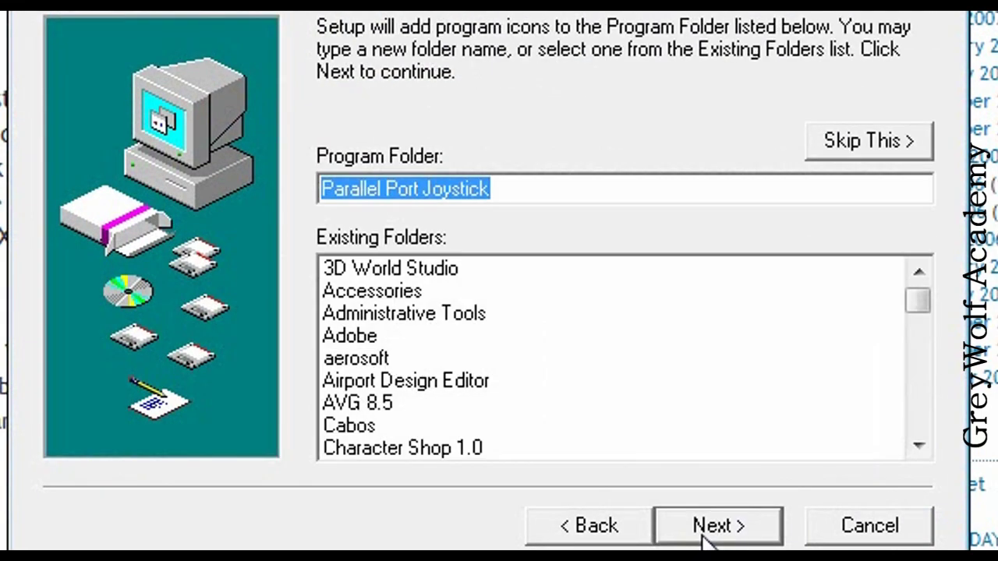
pyautogui.click(704, 538)
pyautogui.click(705, 538)
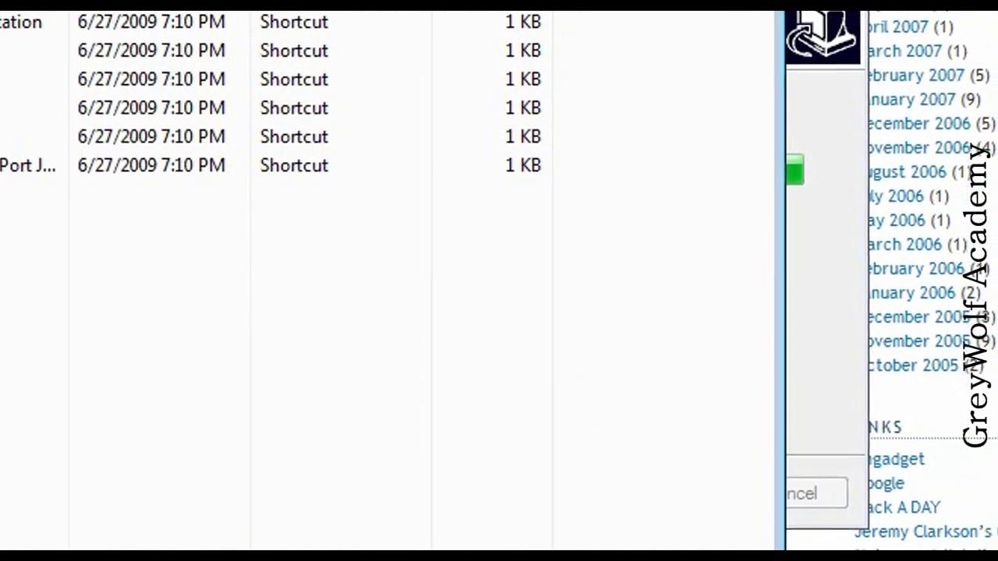
pyautogui.click(904, 2)
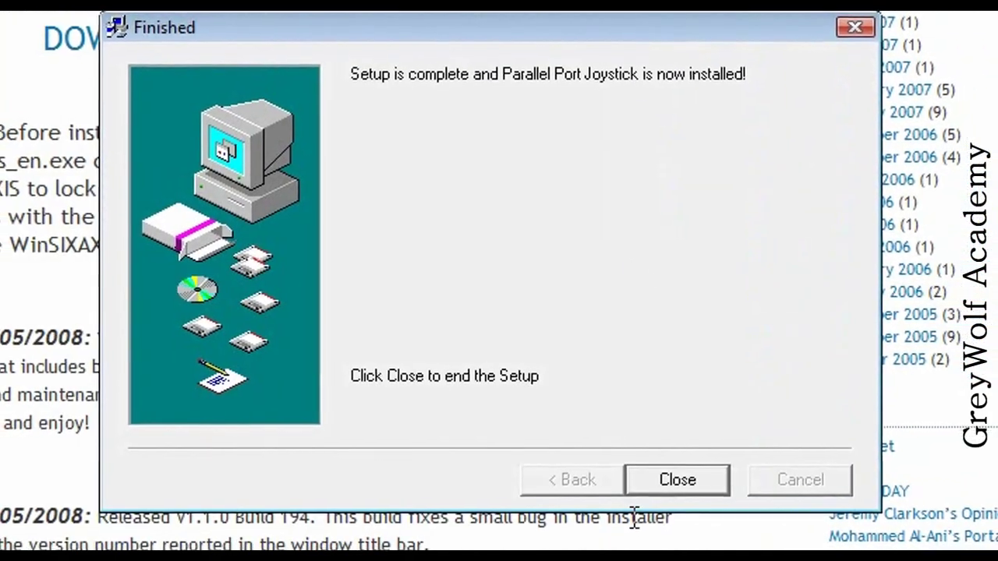
pyautogui.click(663, 479)
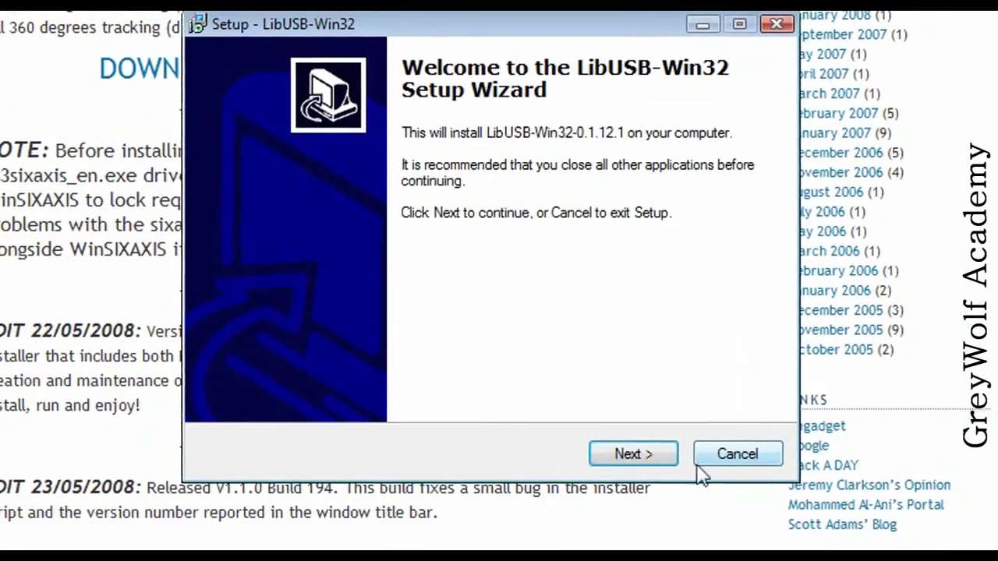
# Cancel the LibUSB-Win32 setup and finish the WinSIXAXIS setup without launching the program.
pyautogui.click(729, 454)
pyautogui.click(602, 364)
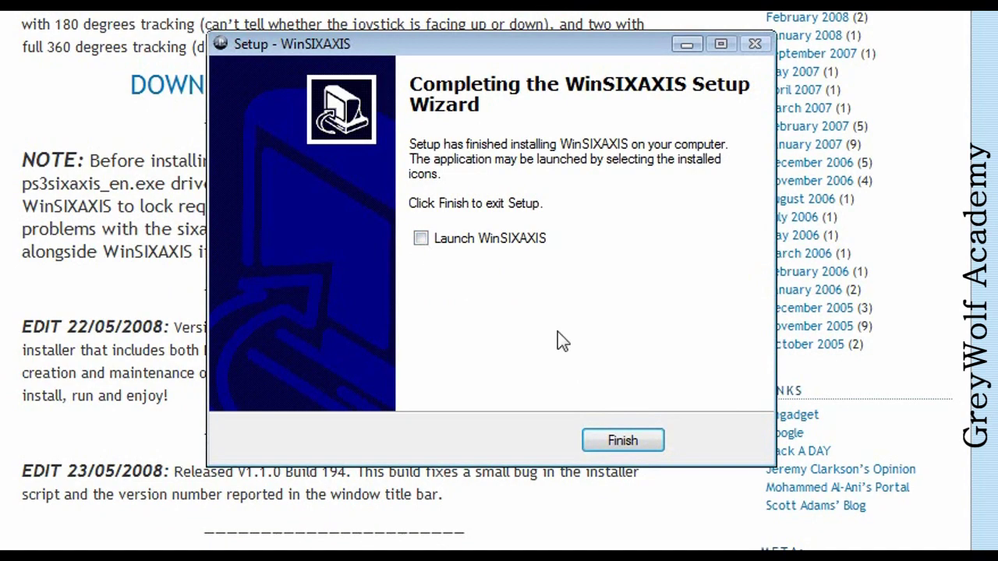
pyautogui.click(619, 442)
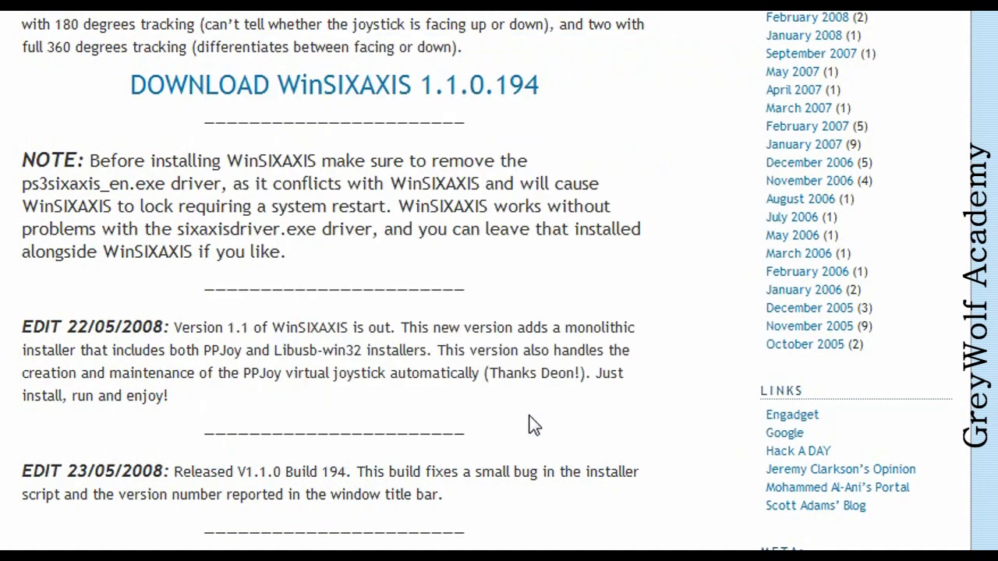
# Copy the file name libusb-win32-device-bin-0.1.12.1.tar.gz from the troubleshooting note on the WinSIXAXIS page.
pyautogui.scroll(-5, 534, 425)
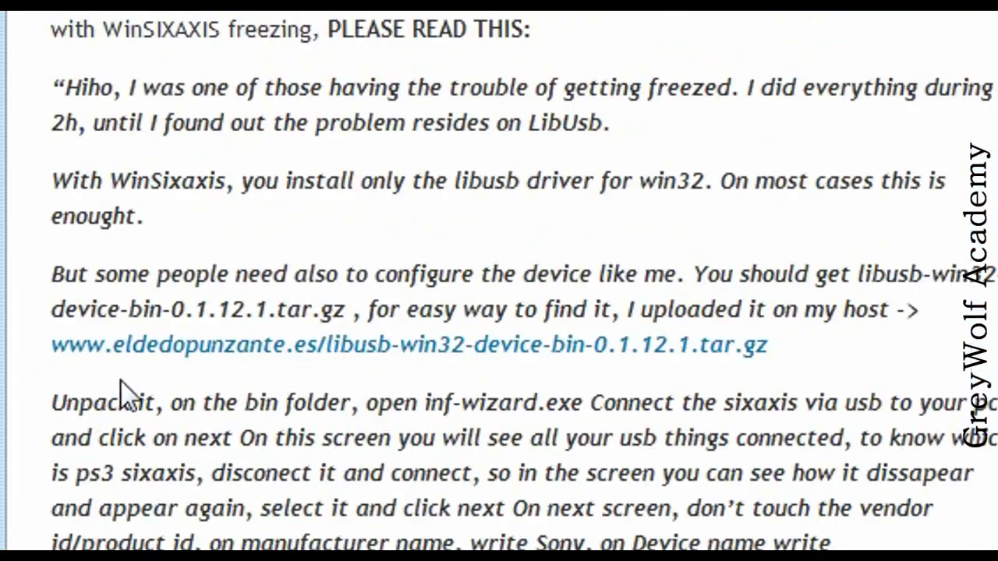
pyautogui.click(116, 334)
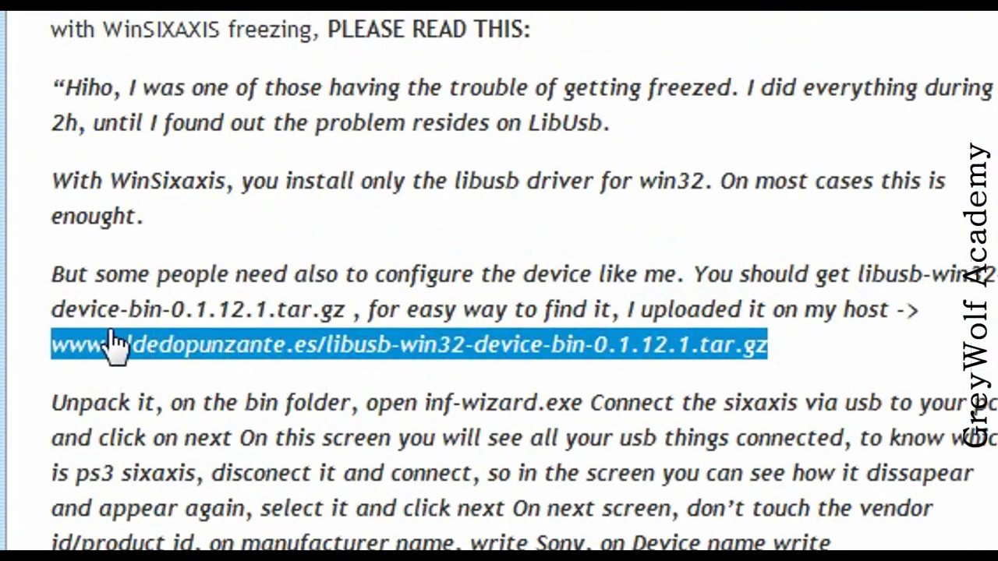
pyautogui.moveTo(856, 274); pyautogui.dragTo(363, 321)
pyautogui.hotkey('ctrl', 'c')
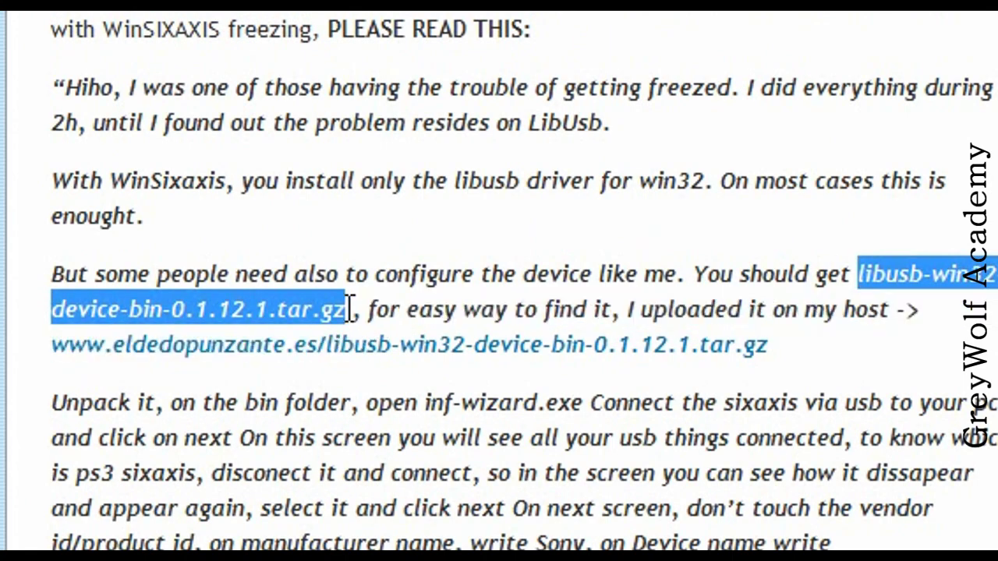
pyautogui.rightClick(306, 311)
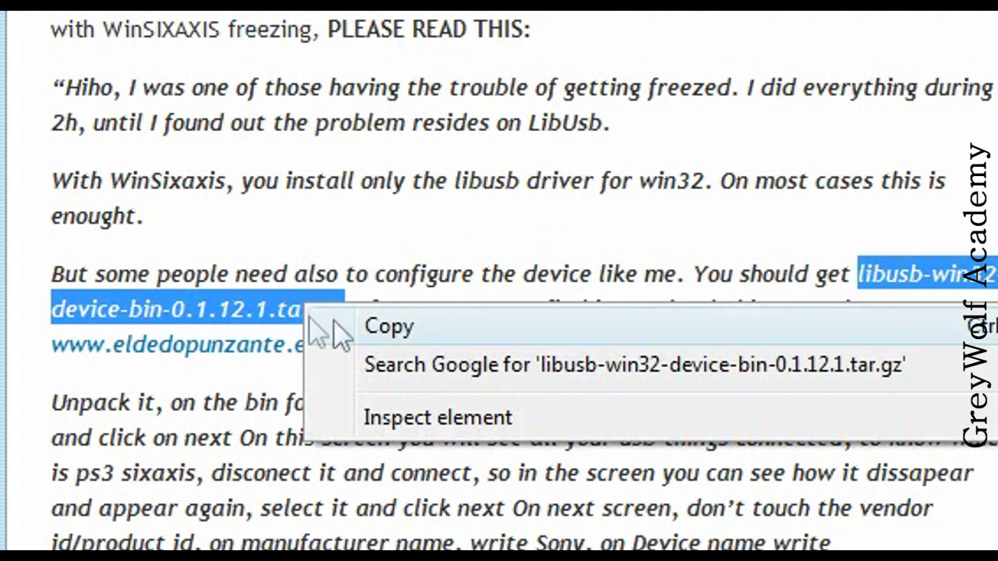
pyautogui.click(334, 324)
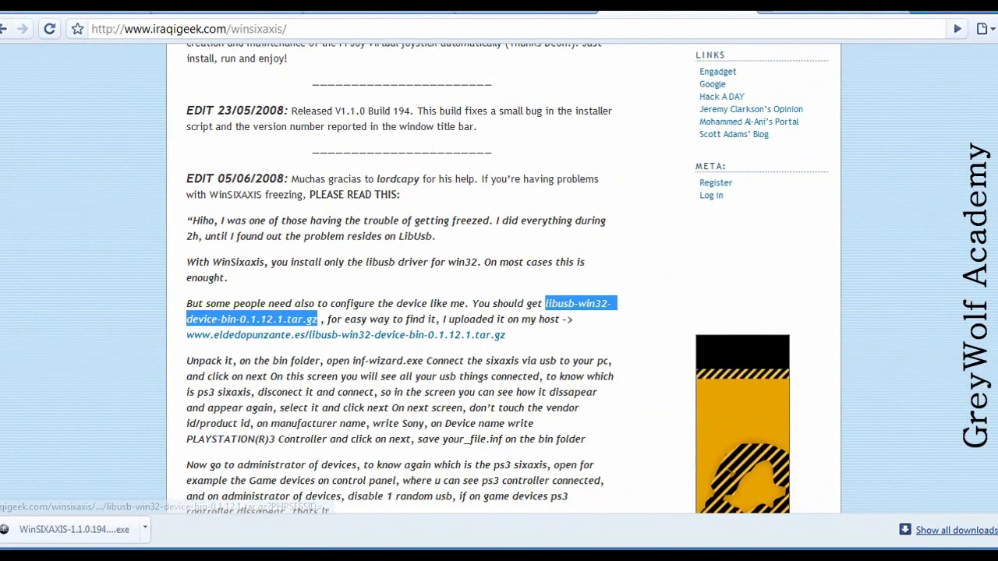
# Search Google in a new tab for the copied name libusb-win32-device-bin-0.1.12.1.tar.gz.
pyautogui.hotkey('ctrl', 't')
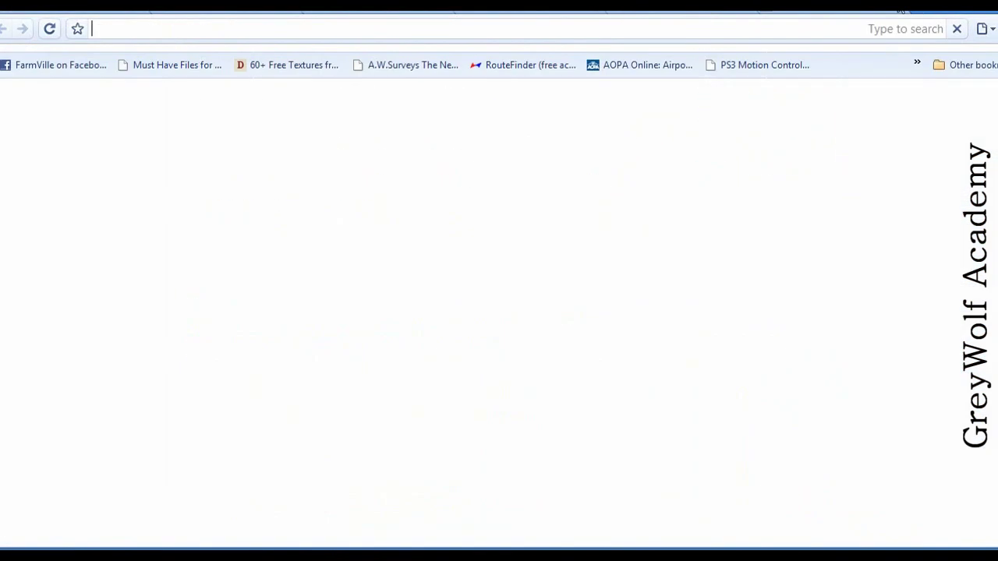
pyautogui.rightClick(585, 29)
pyautogui.click(631, 96)
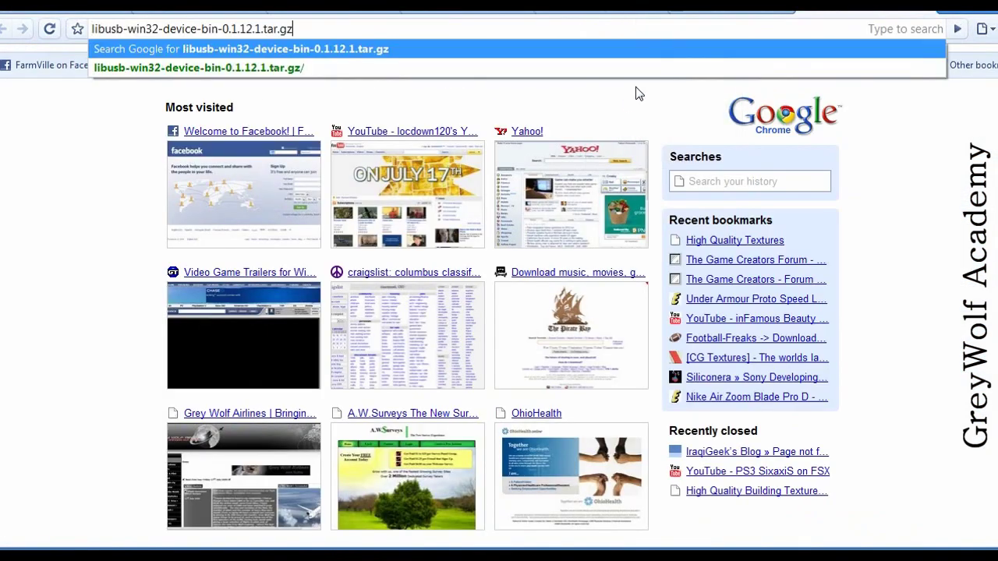
pyautogui.press('Return')
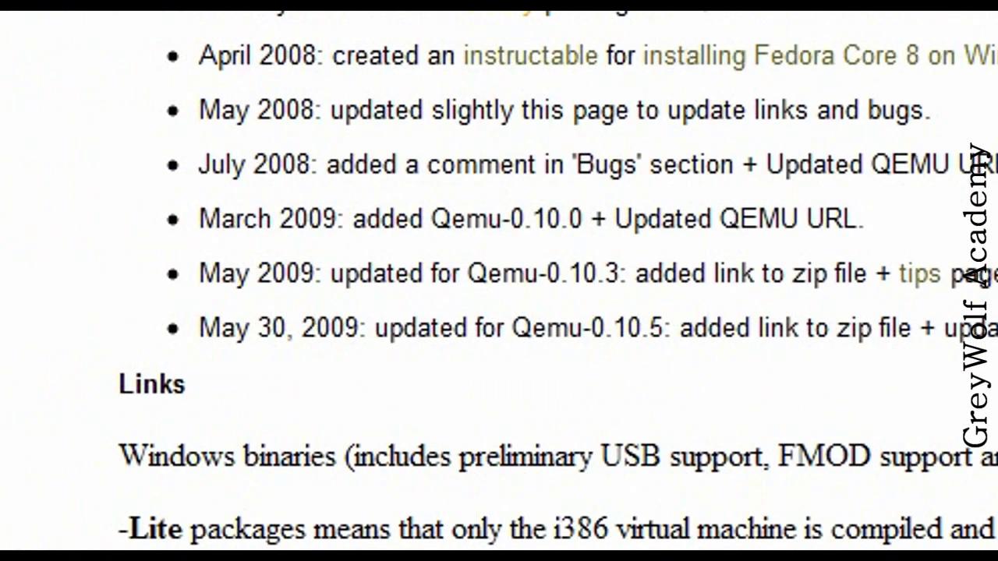
# Download libusb-win32-device-bin-0.1.12.1.tar.gz from the UK Mirror Service search result and open the archive.
pyautogui.scroll(-5, 499, 280)
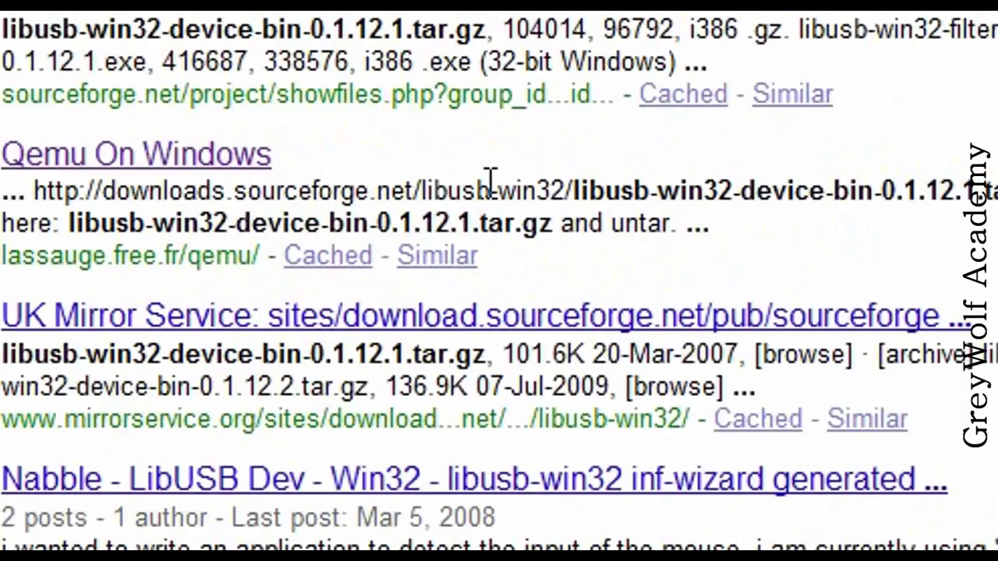
pyautogui.click(477, 326)
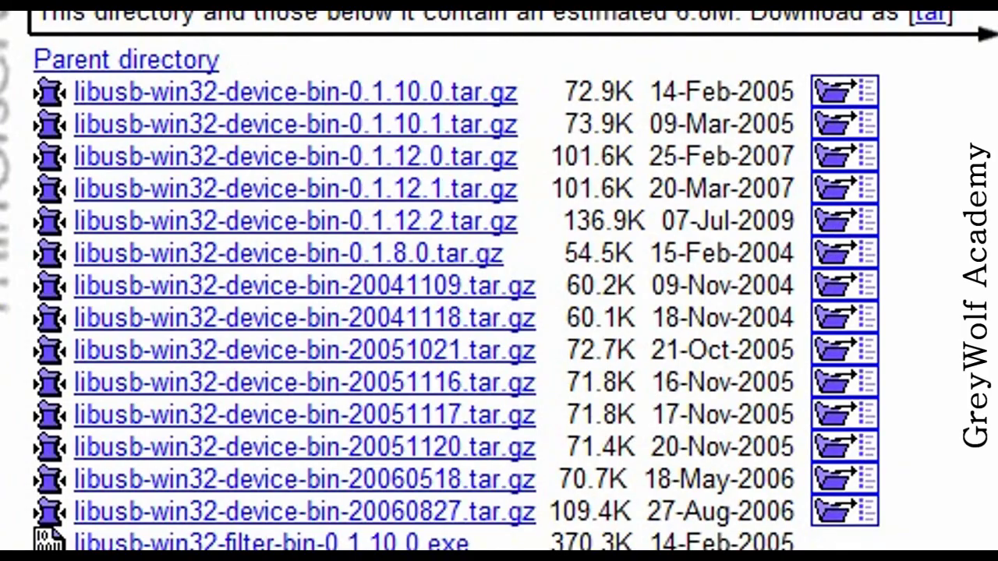
pyautogui.click(488, 195)
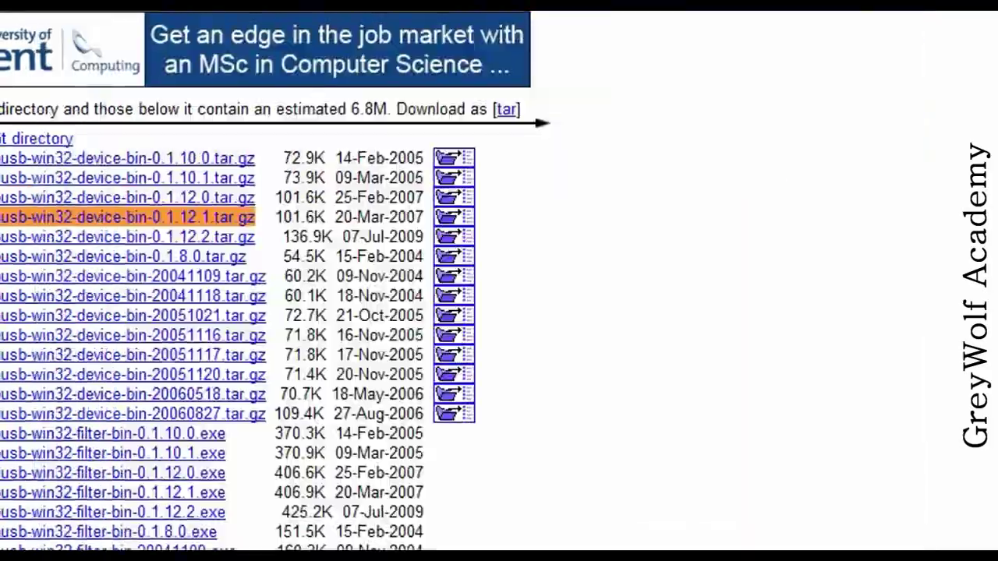
pyautogui.click(163, 160)
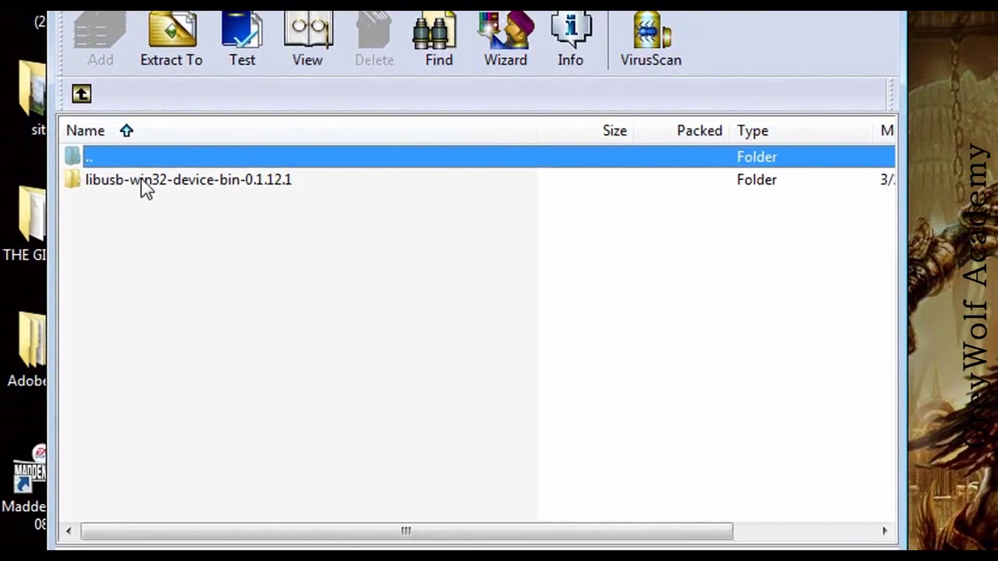
# Extract the libusb-win32-device-bin-0.1.12.1 folder from the archive to the desktop.
pyautogui.doubleClick(144, 187)
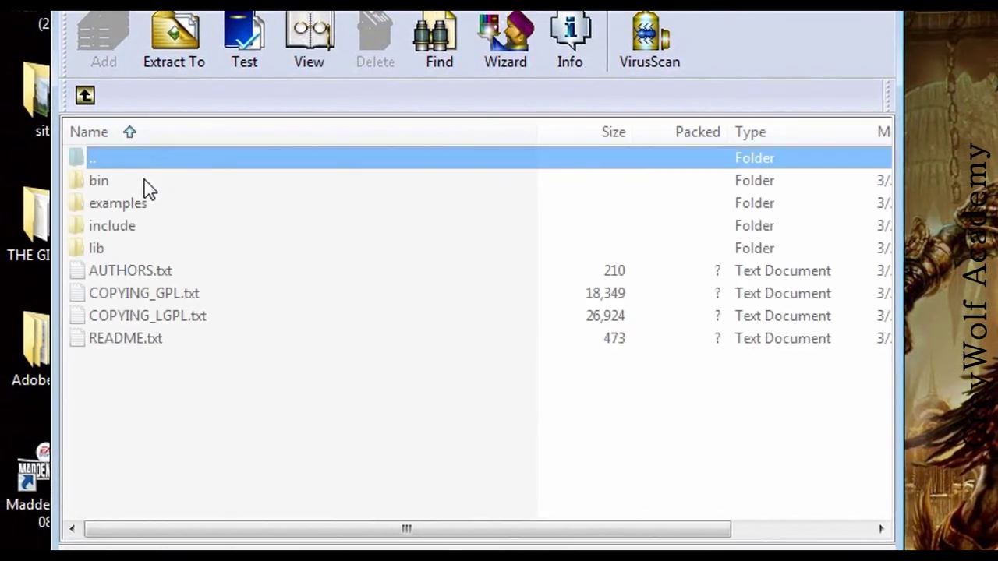
pyautogui.click(81, 94)
pyautogui.moveTo(134, 185); pyautogui.dragTo(981, 303)
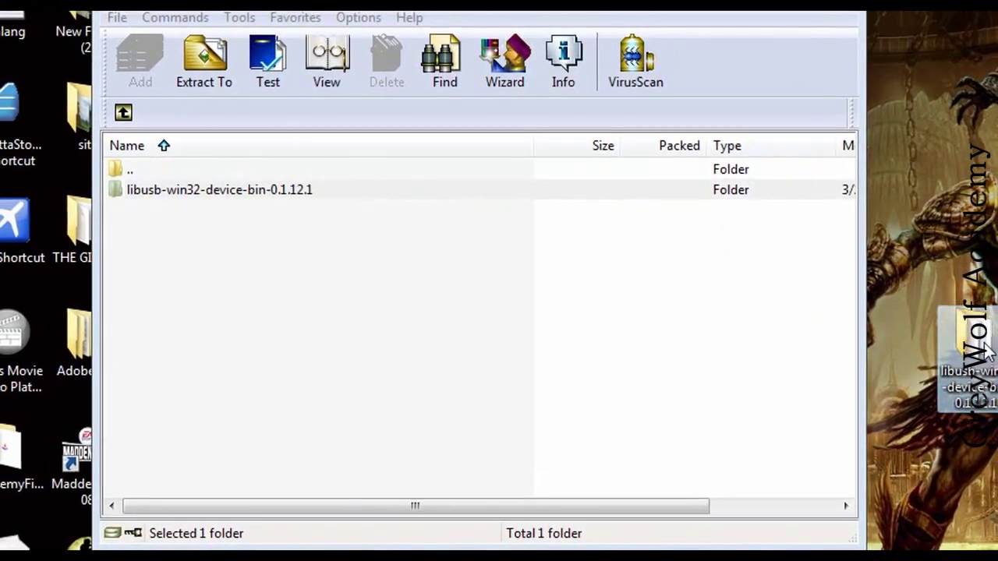
# Look through the bin folder of the extracted libusb-win32 package and close the folder window.
pyautogui.doubleClick(969, 339)
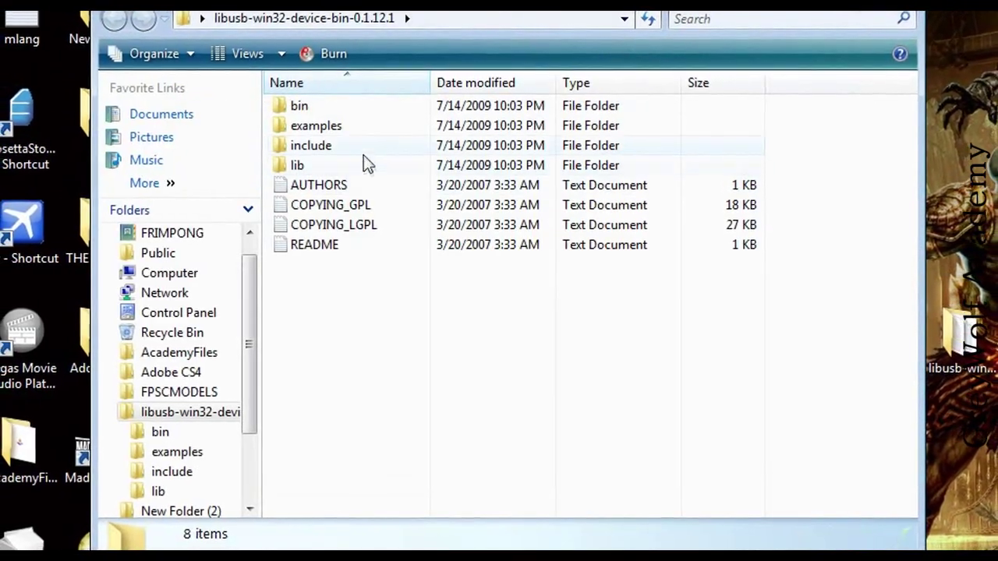
pyautogui.doubleClick(346, 103)
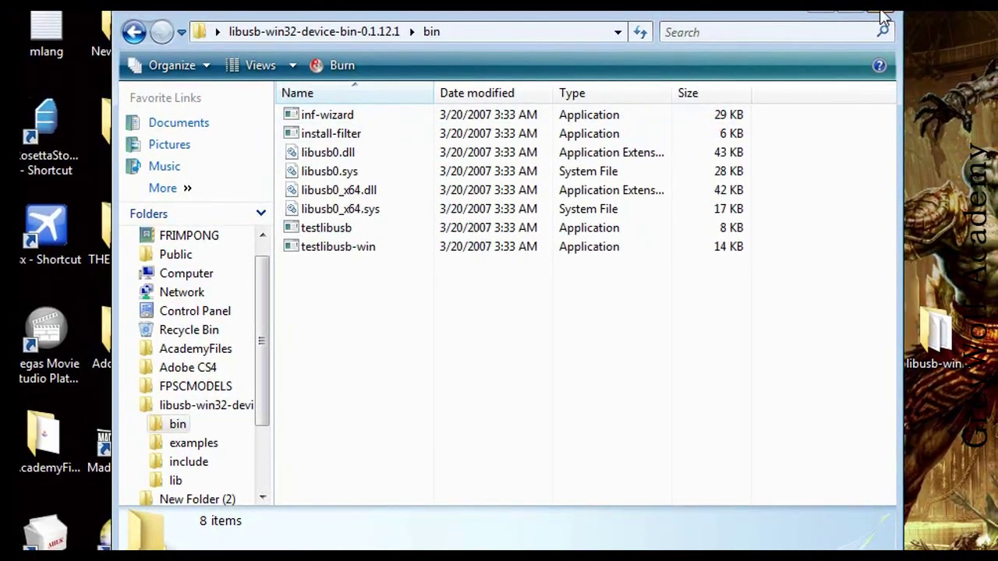
pyautogui.click(884, 16)
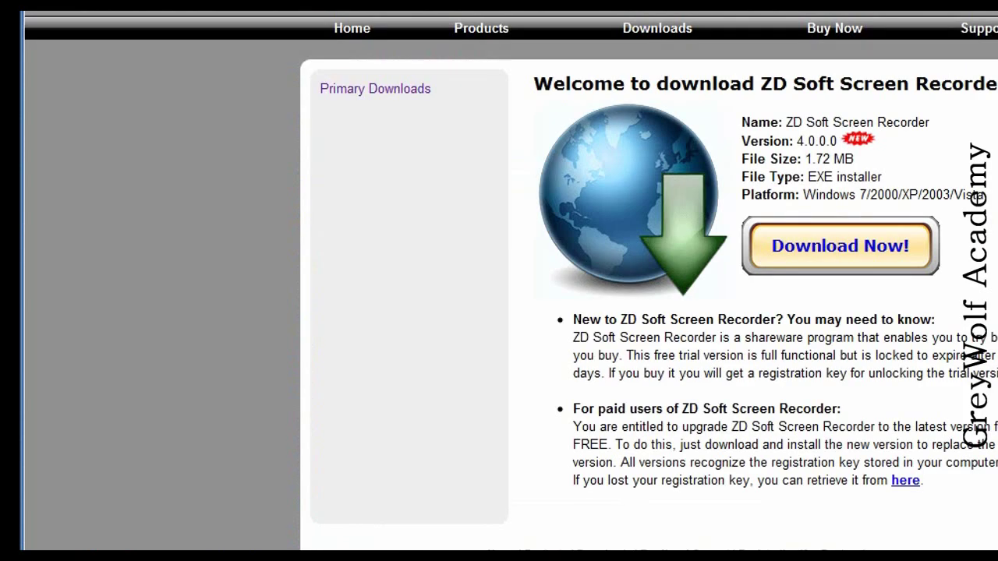
# Download the device-bin driver from the alternative HERE link on the WinSIXAXIS page and open the downloaded archive.
pyautogui.scroll(-1, 752, 337)
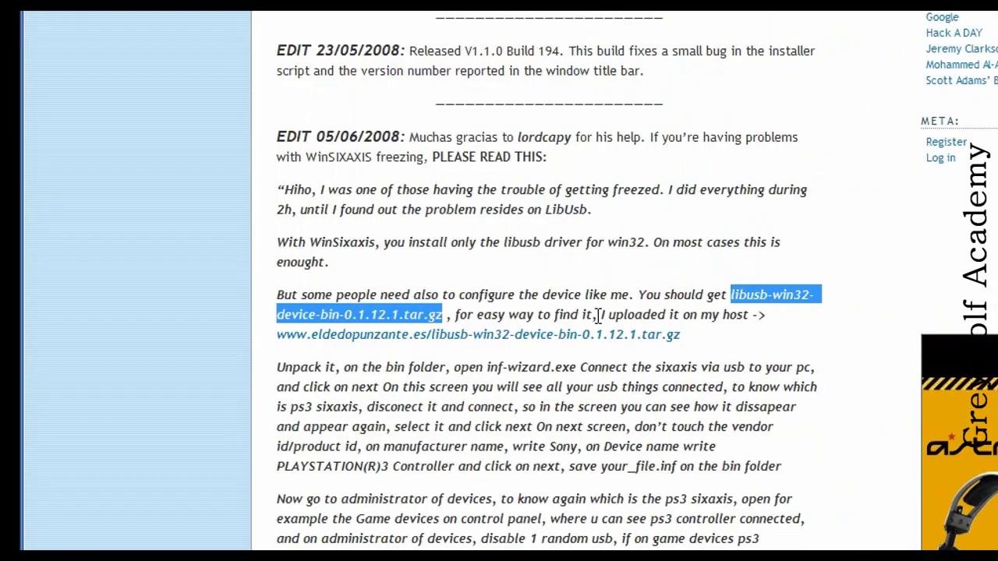
pyautogui.scroll(10, 598, 314)
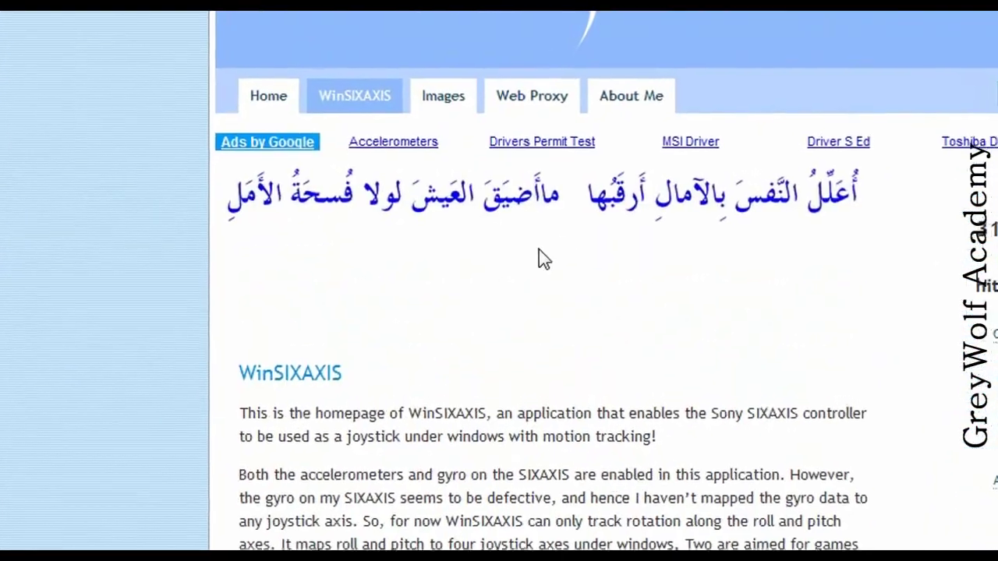
pyautogui.scroll(-5, 669, 404)
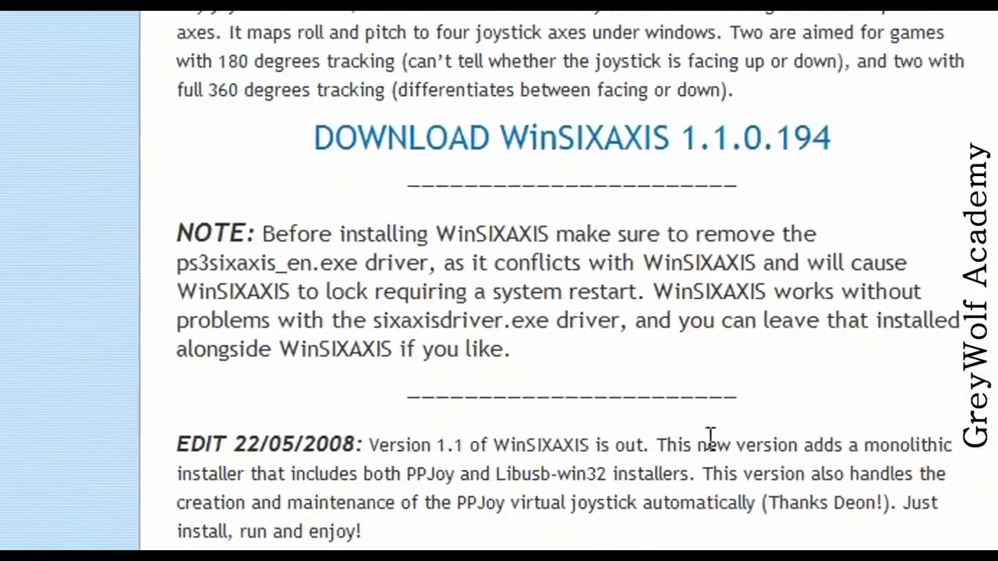
pyautogui.scroll(-5, 710, 435)
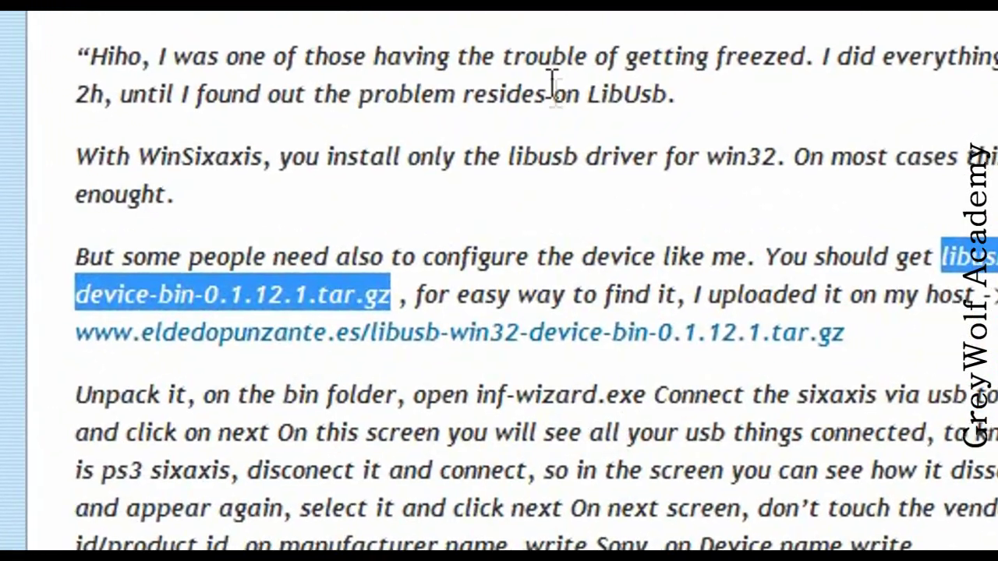
pyautogui.scroll(-5, 853, 58)
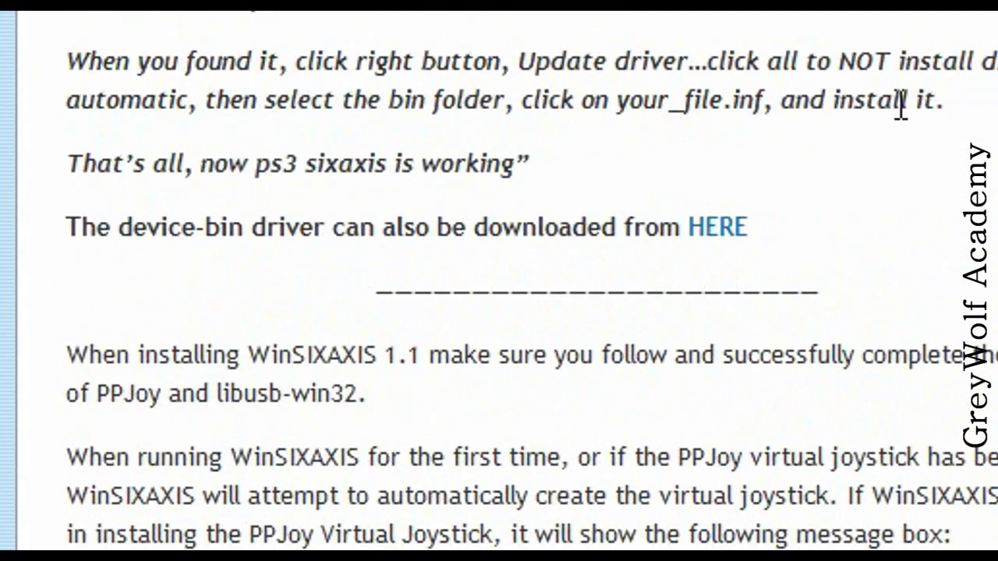
pyautogui.doubleClick(741, 226)
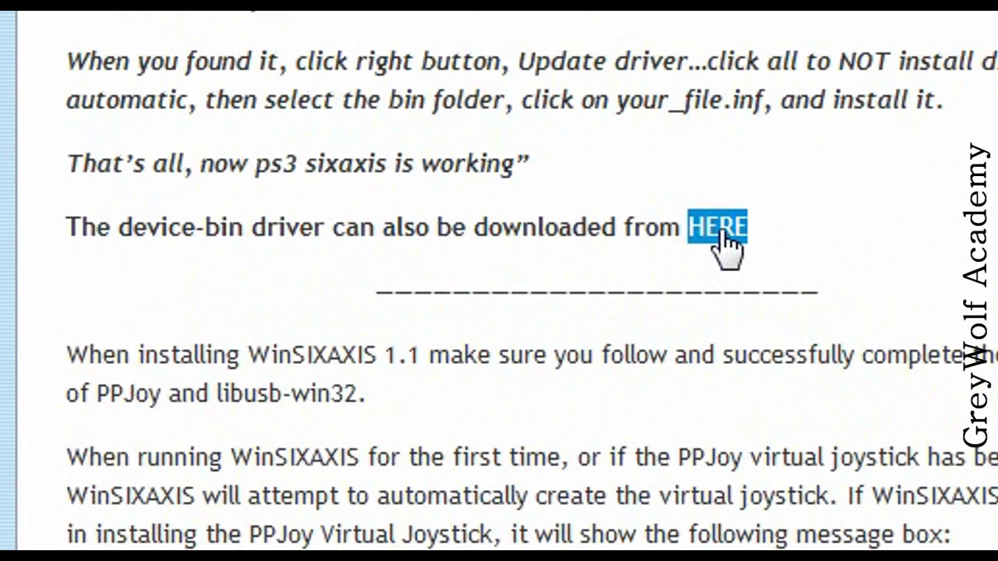
pyautogui.click(535, 284)
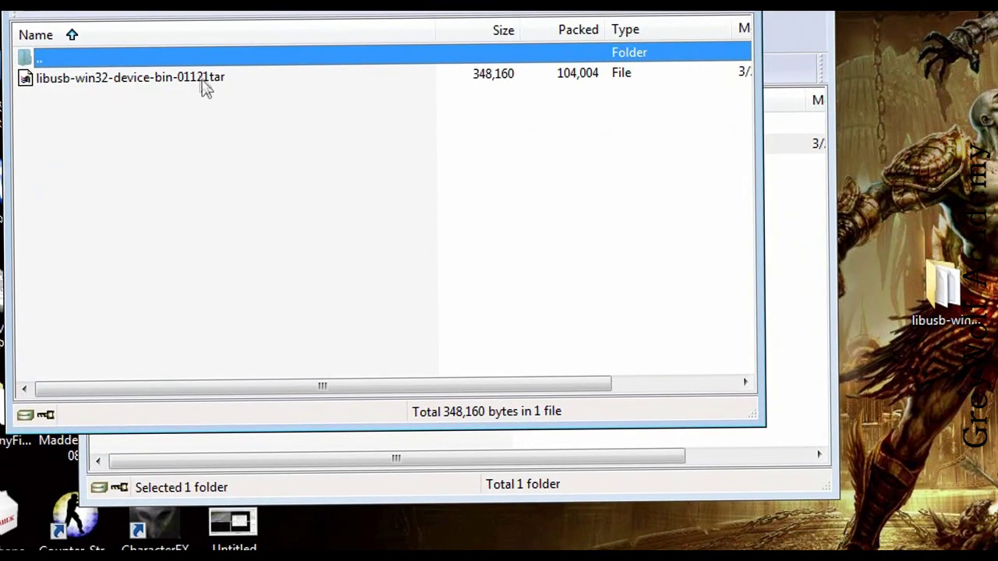
# Extract the libusb-win32-device-bin-01121tar file from the archive into the bin folder of the libusb-win32-device-bin-0.1.12.1 desktop folder.
pyautogui.moveTo(201, 81); pyautogui.dragTo(946, 282)
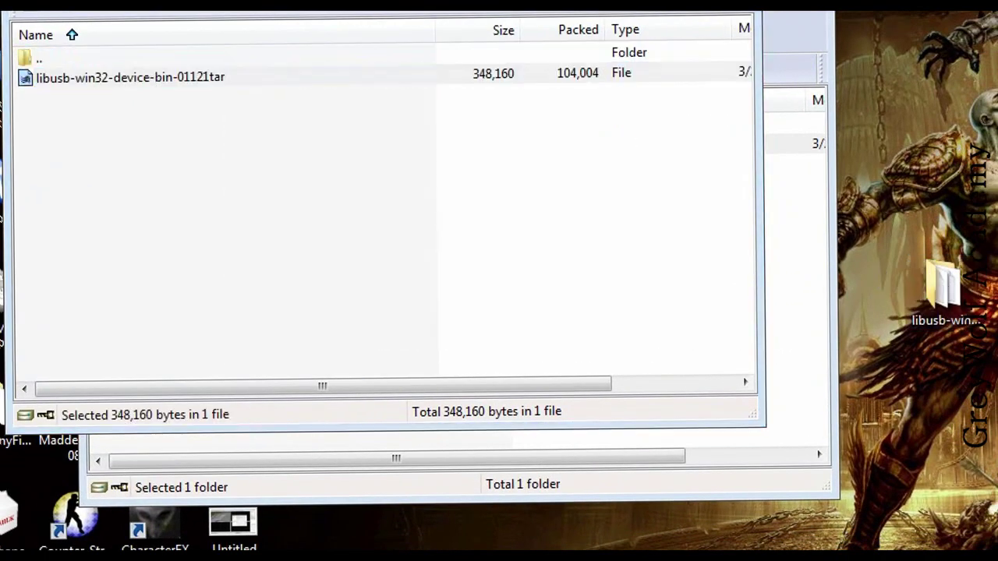
pyautogui.hotkey('alt', 'F4')
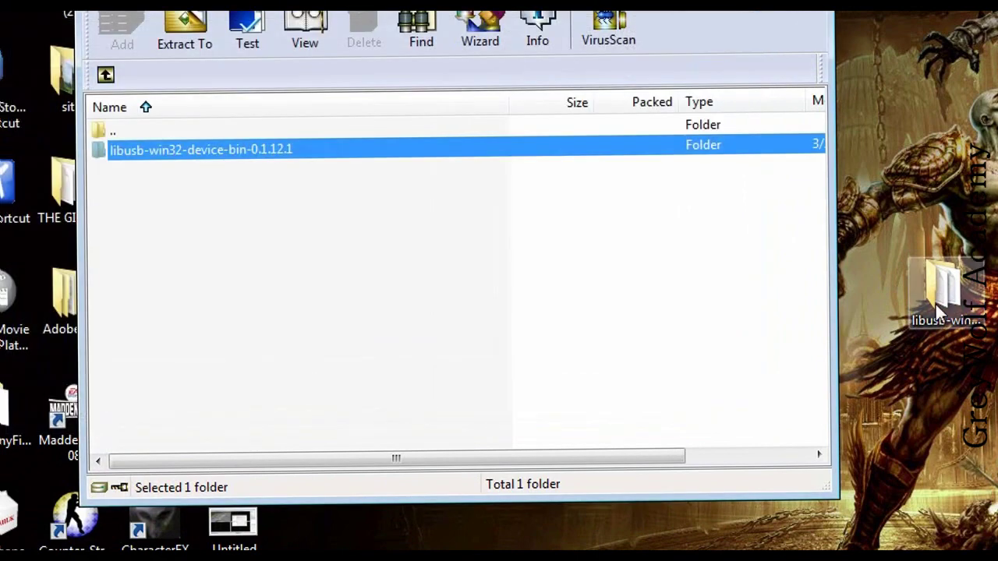
pyautogui.doubleClick(937, 305)
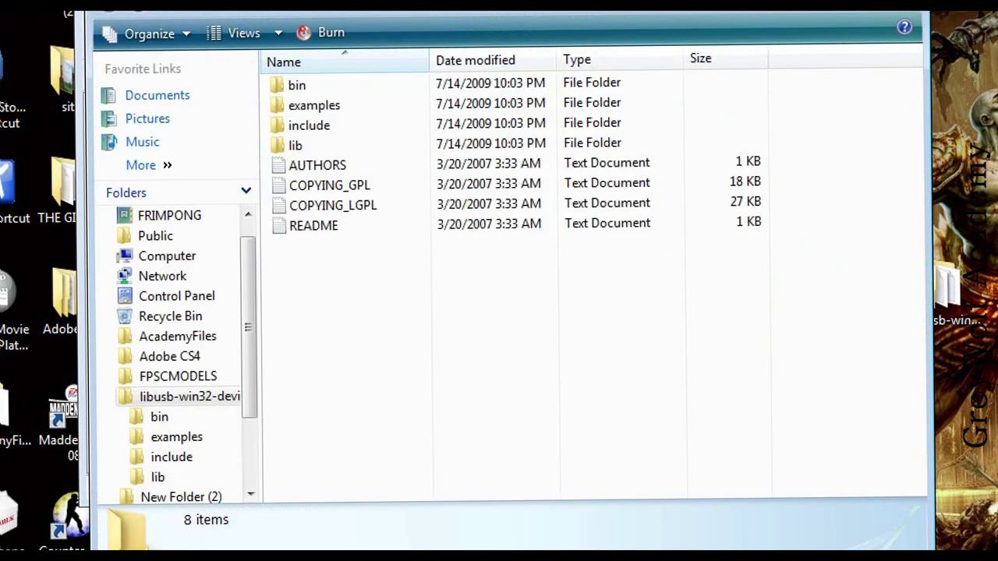
pyautogui.doubleClick(321, 84)
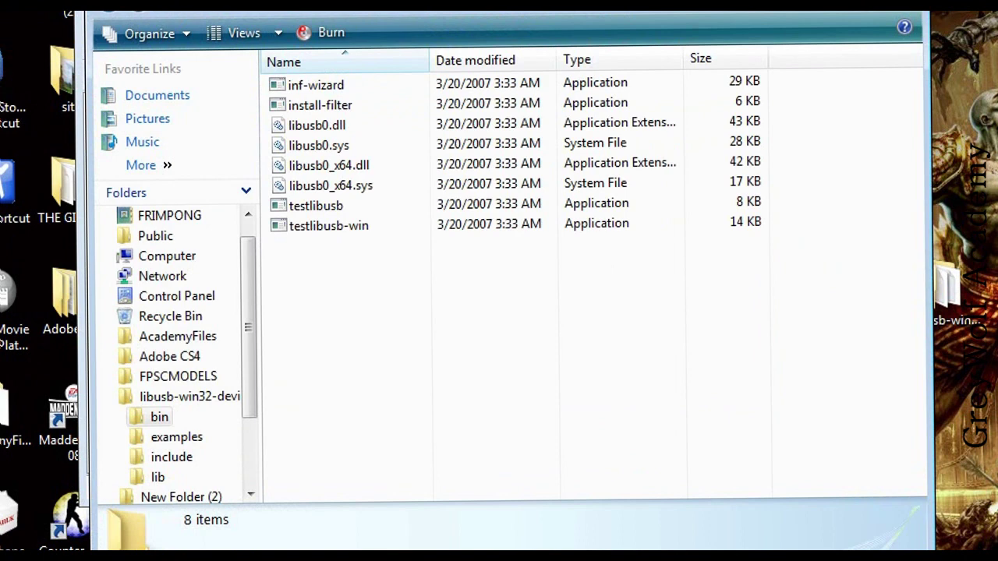
pyautogui.moveTo(575, 408); pyautogui.dragTo(562, 408)
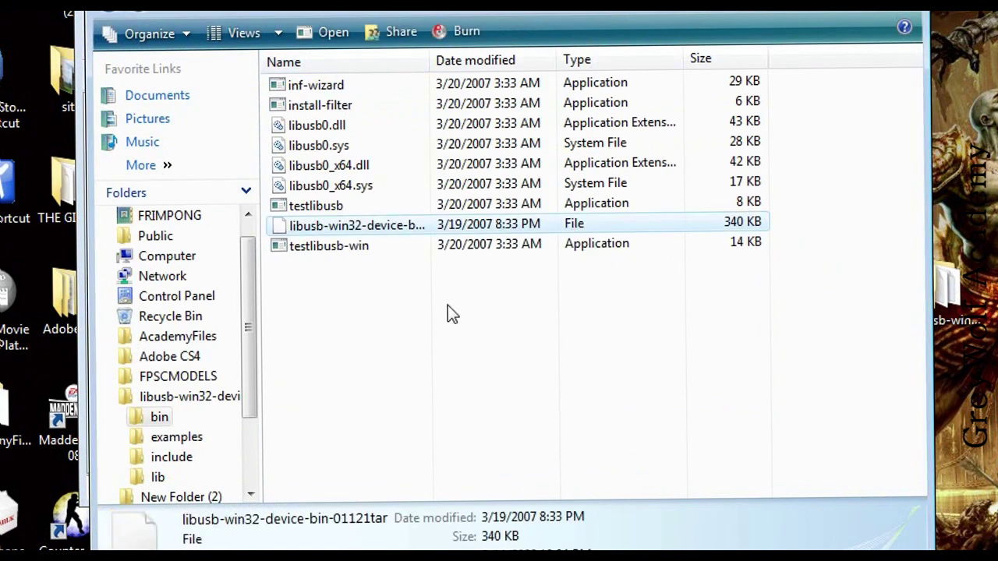
# Look into the lib folder of the extracted libusb-win32 package and return to its bin folder.
pyautogui.press('BackSpace')
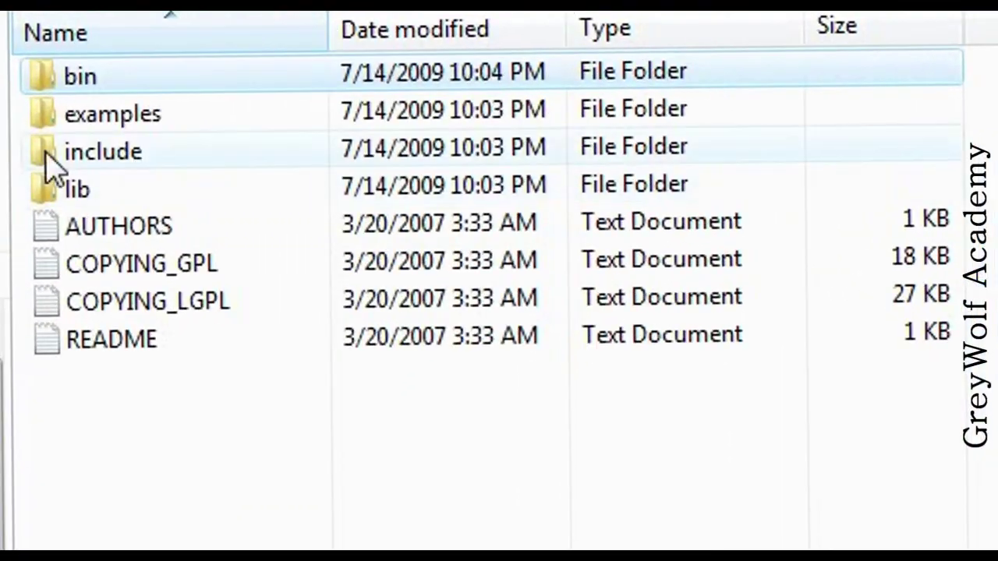
pyautogui.doubleClick(162, 181)
pyautogui.press('BackSpace')
pyautogui.doubleClick(156, 84)
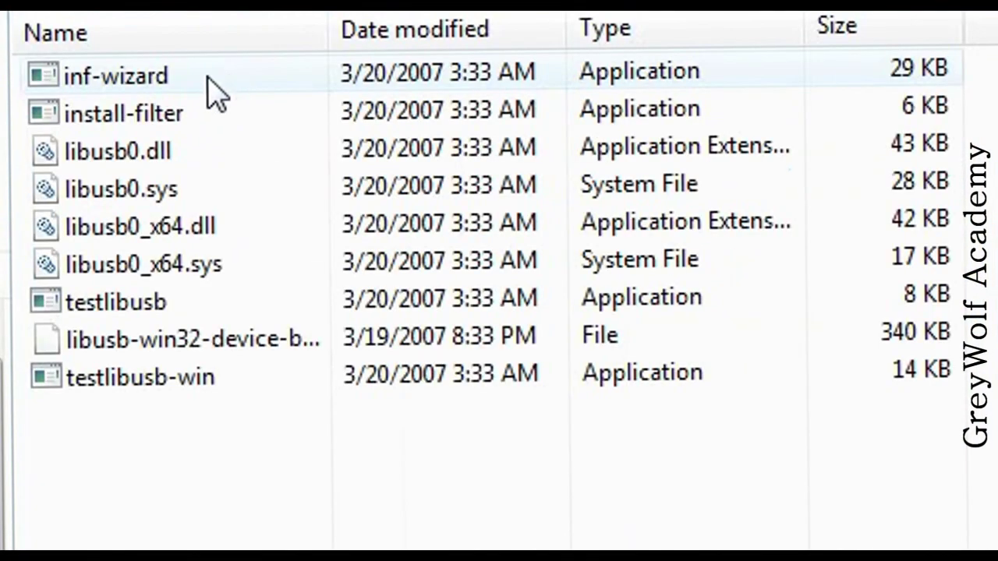
# Run inf-wizard, select the DUALSHOCK3 Controller HID Minidriver (USB) device and save its .inf file as your_file in Documents.
pyautogui.moveTo(117, 87)
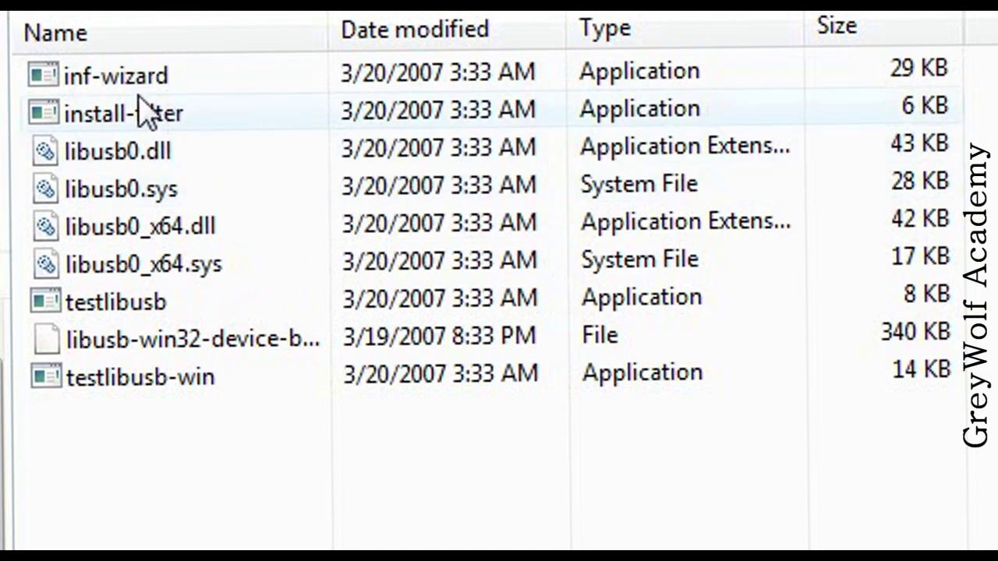
pyautogui.doubleClick(99, 81)
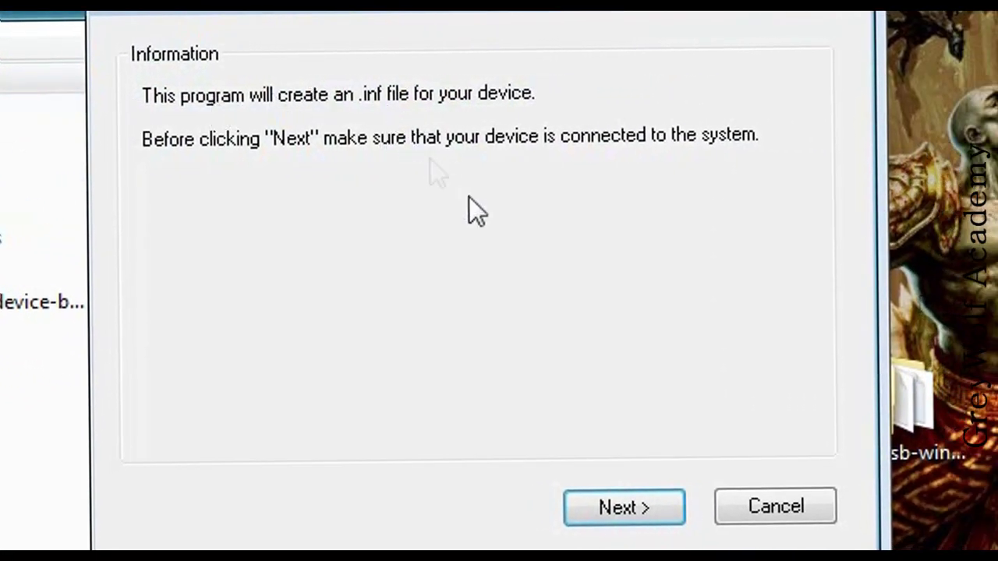
pyautogui.click(608, 508)
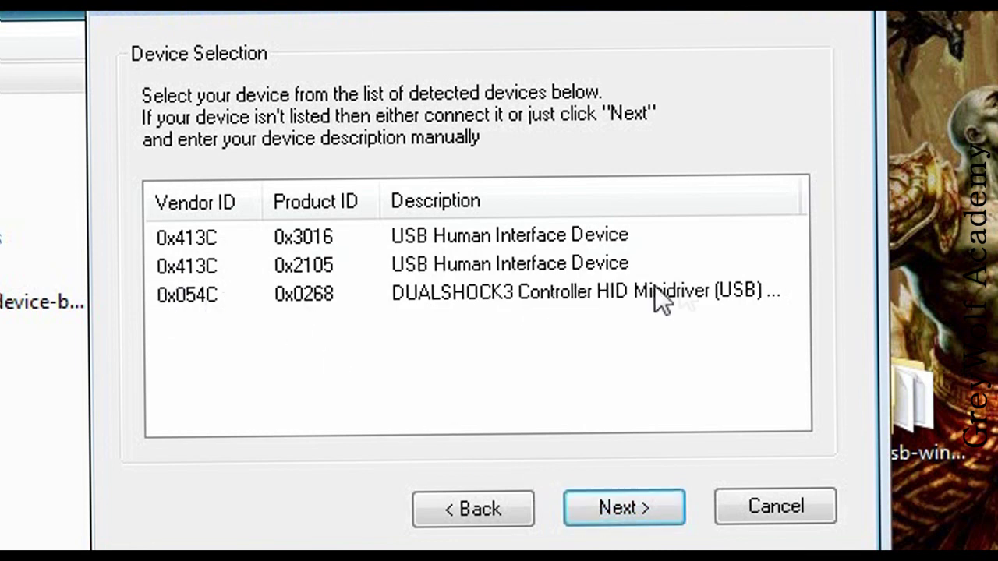
pyautogui.click(188, 295)
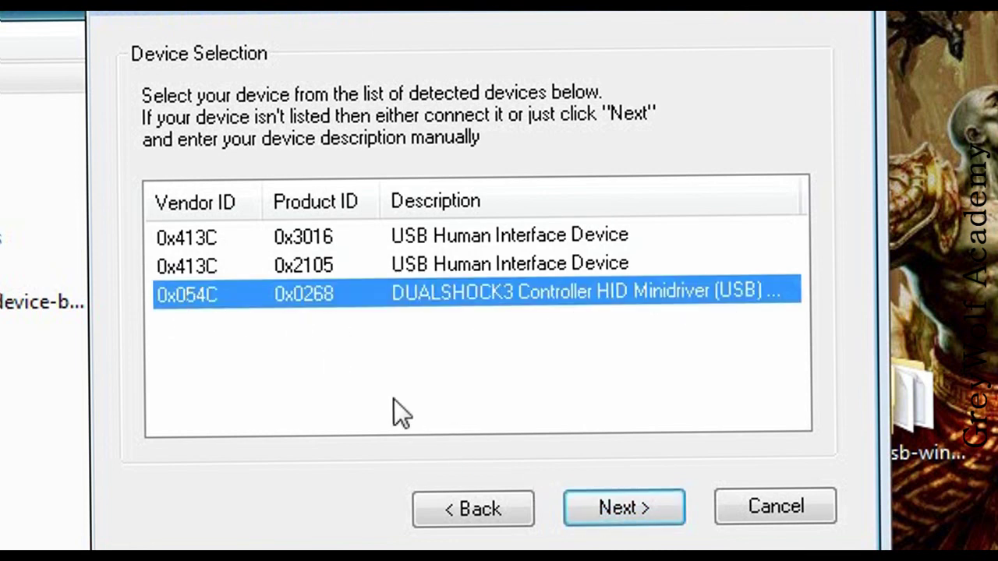
pyautogui.click(631, 514)
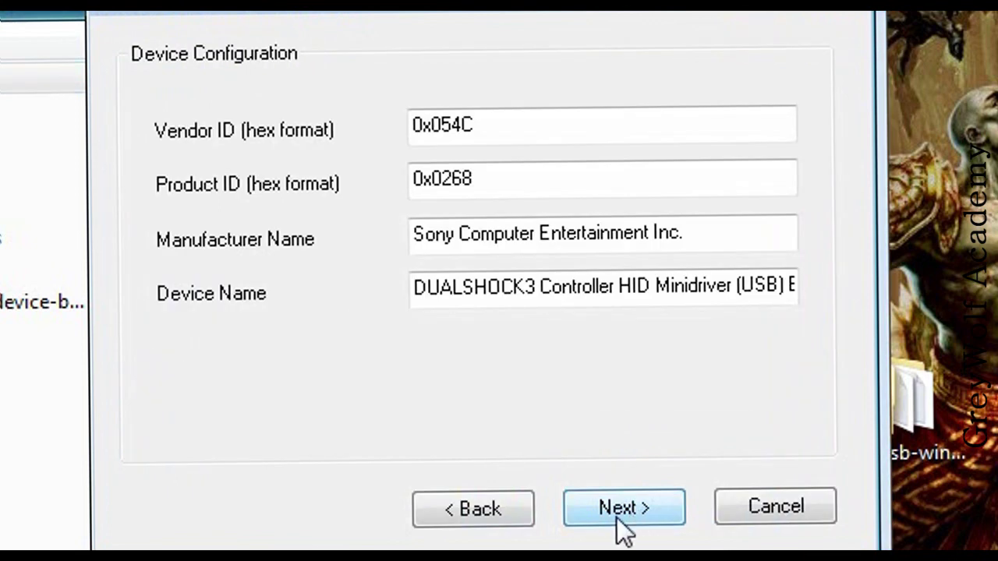
pyautogui.click(597, 515)
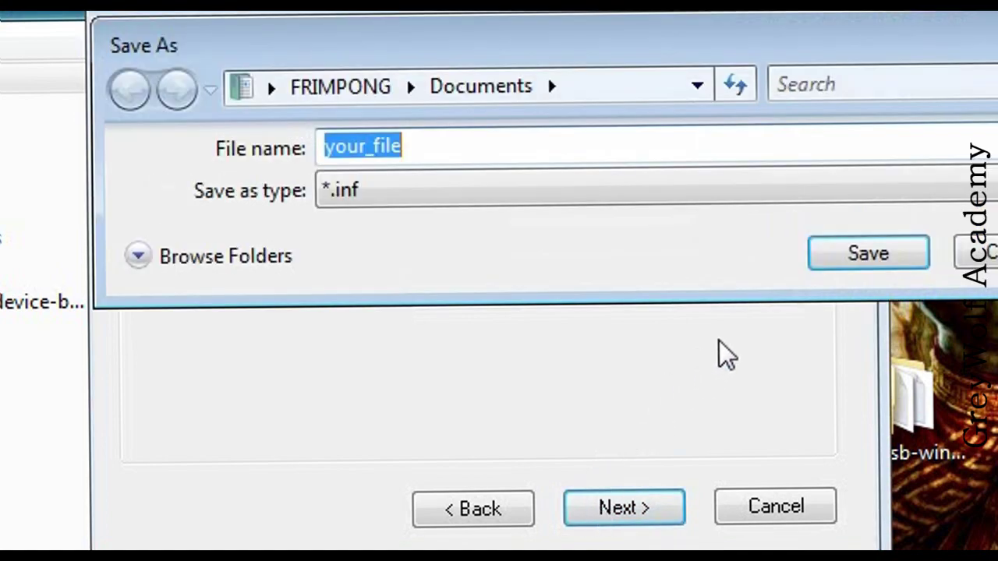
pyautogui.click(841, 264)
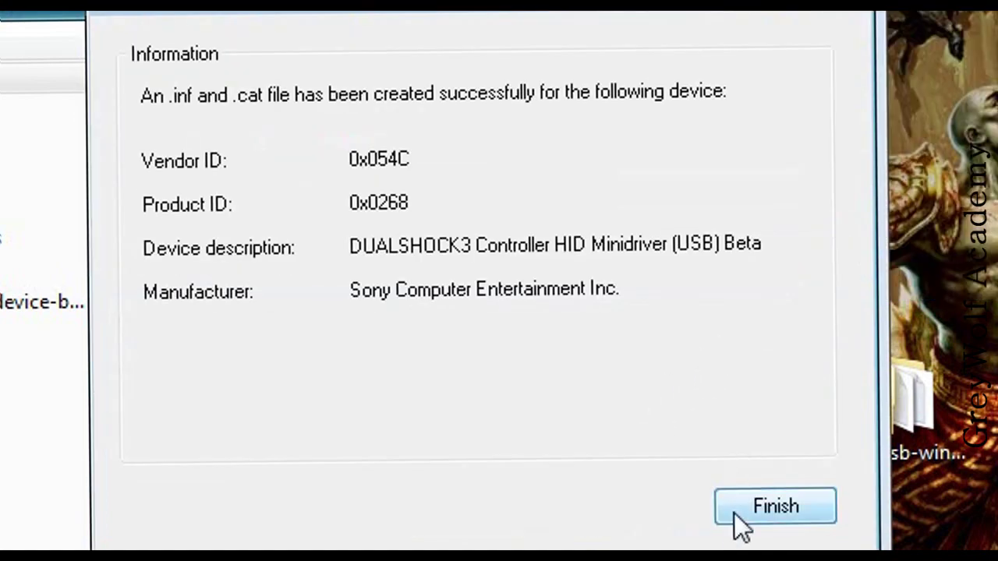
pyautogui.click(737, 510)
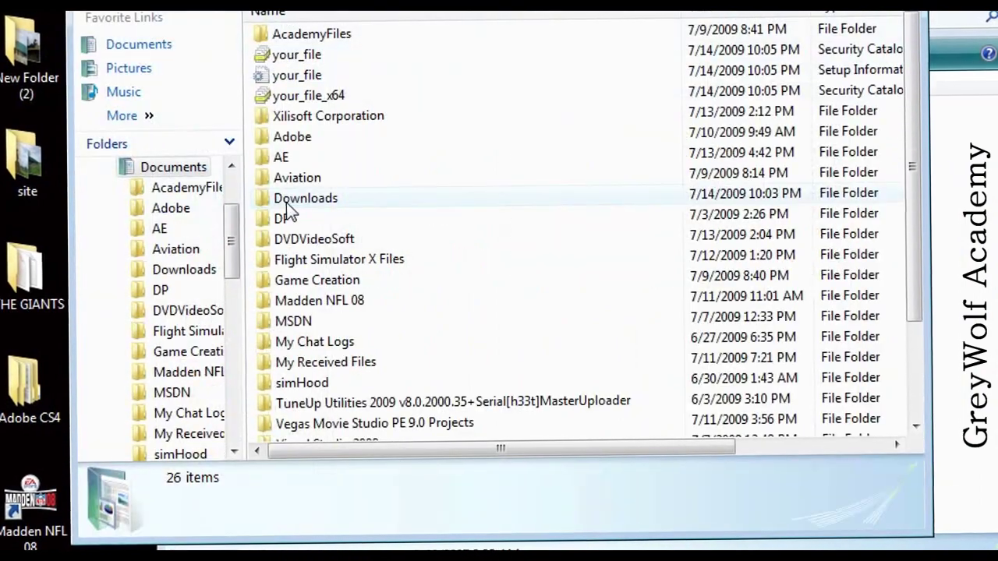
# Move the two your_file files and your_file_x64 from Documents into the libusb-win32 package's bin folder.
pyautogui.moveTo(286, 205)
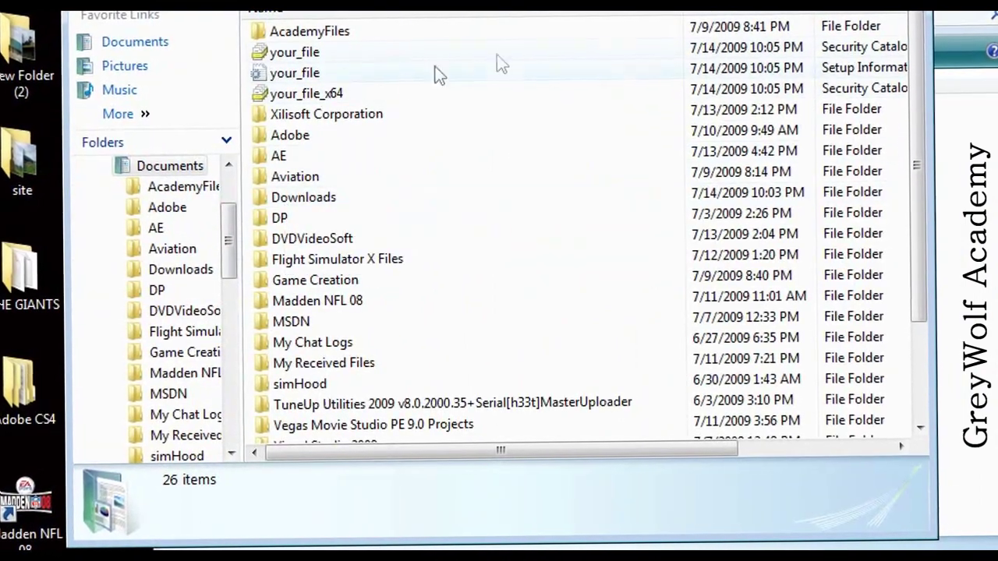
pyautogui.moveTo(530, 42); pyautogui.dragTo(517, 91)
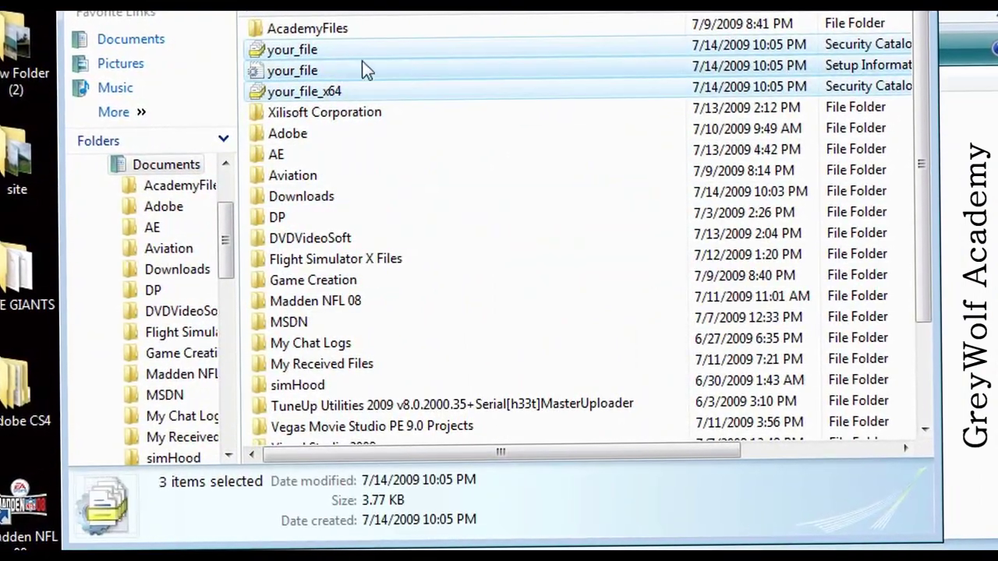
pyautogui.press('Delete')
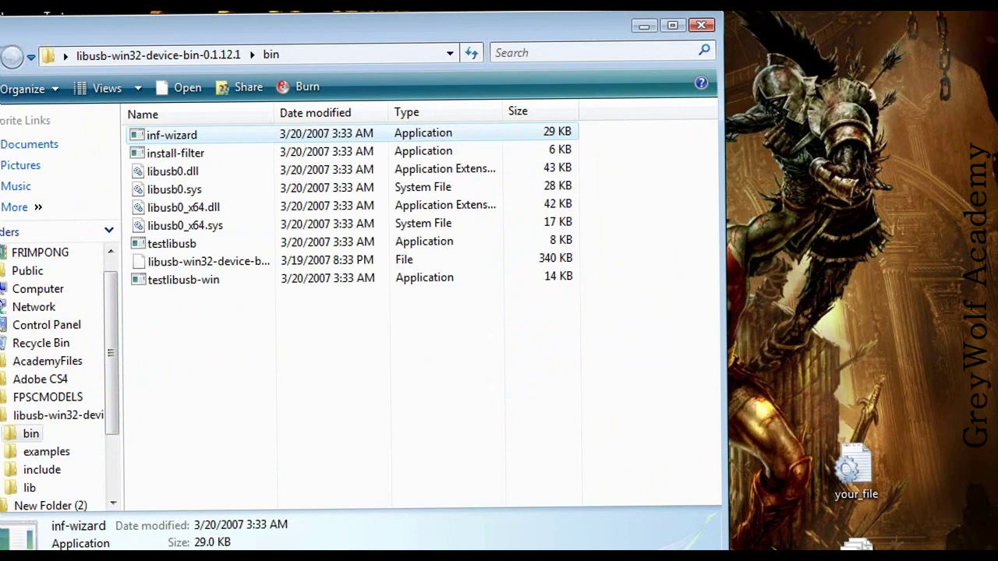
pyautogui.moveTo(855, 468); pyautogui.dragTo(530, 374)
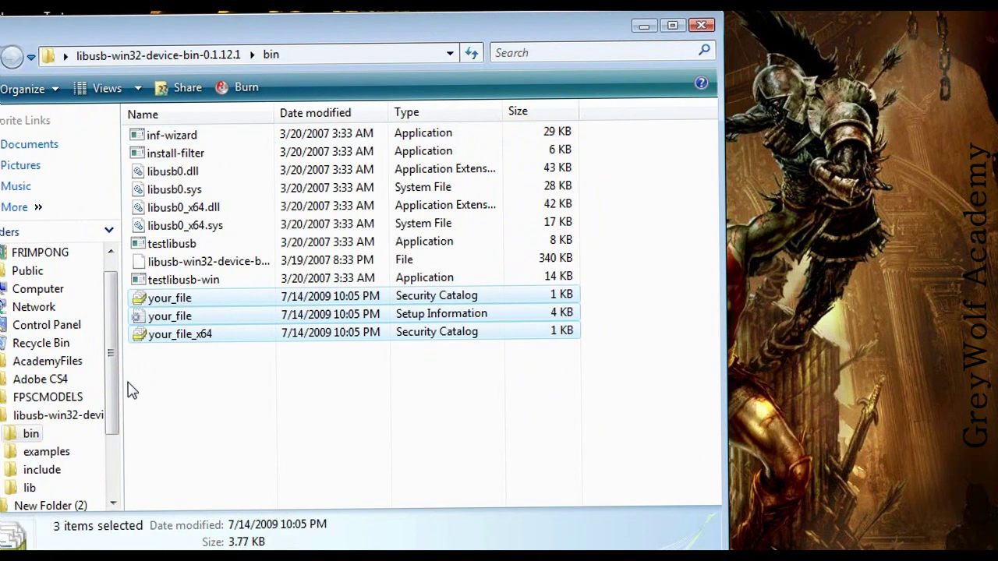
# Open Device Manager from the Control Panel and expand the Human Interface Devices category.
pyautogui.click(4, 555)
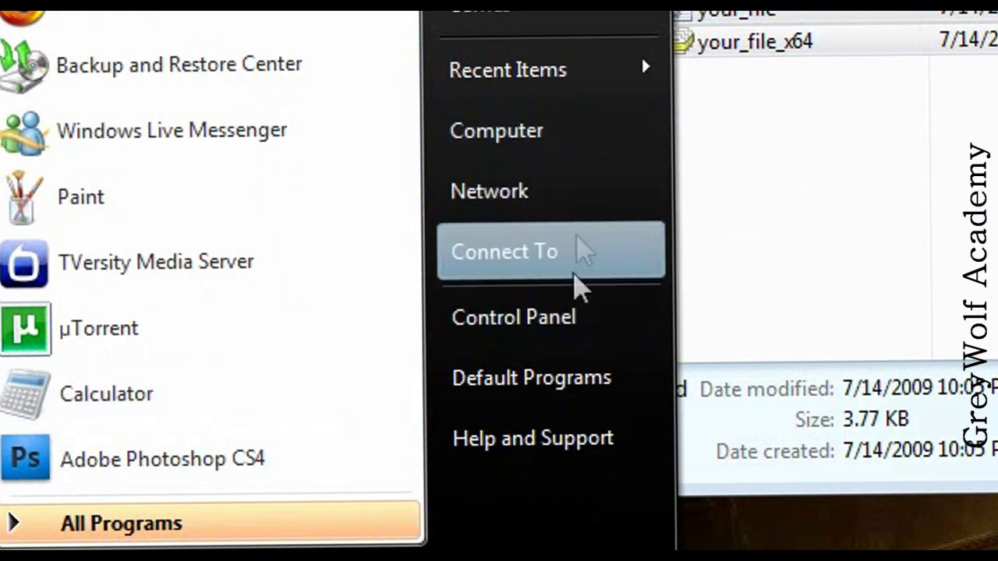
pyautogui.click(578, 325)
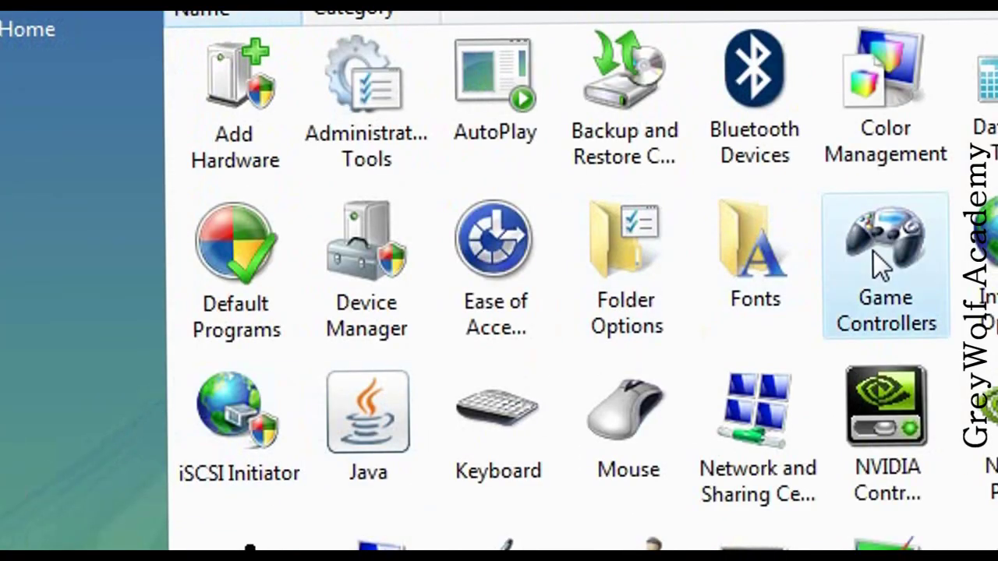
pyautogui.doubleClick(874, 252)
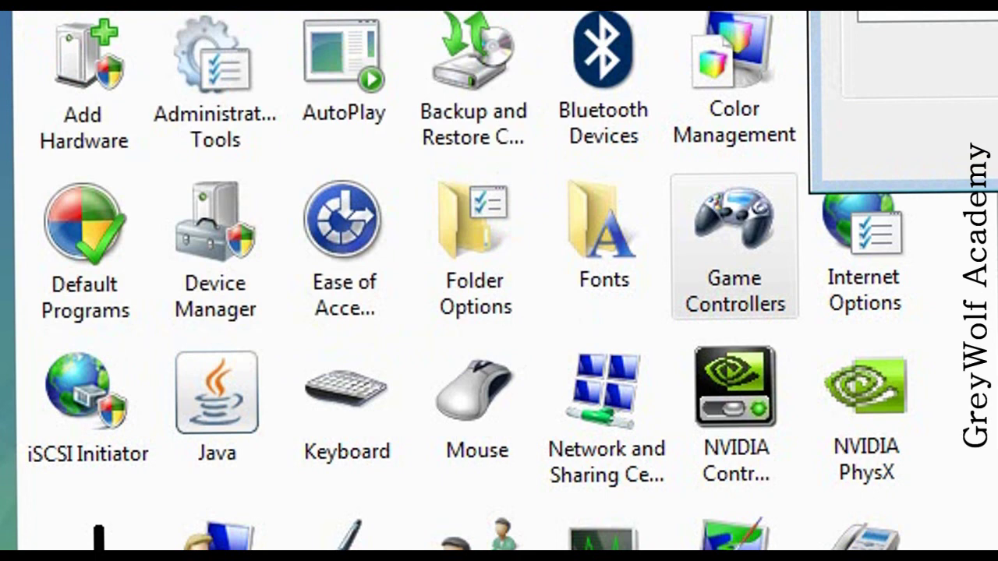
pyautogui.press('Escape')
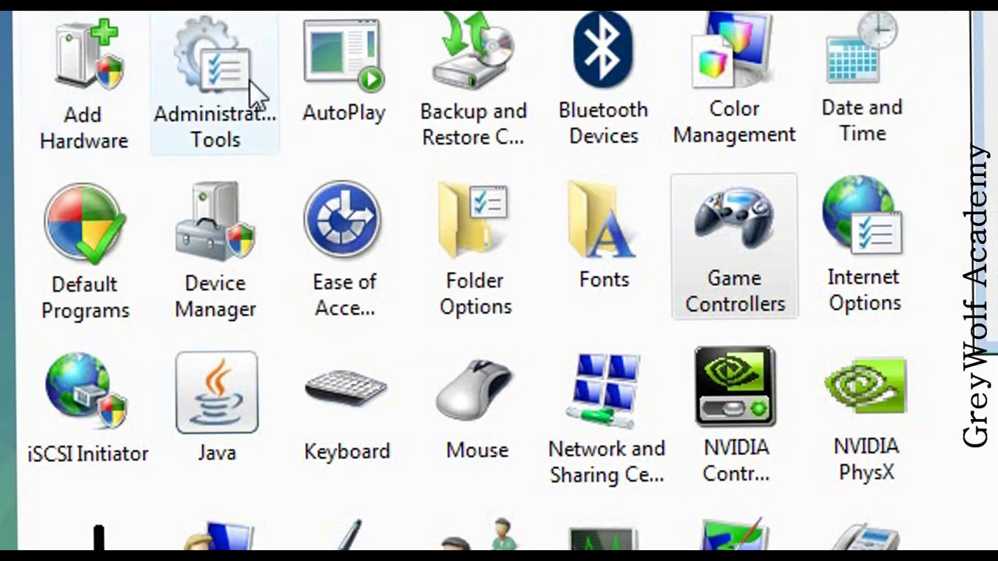
pyautogui.click(197, 230)
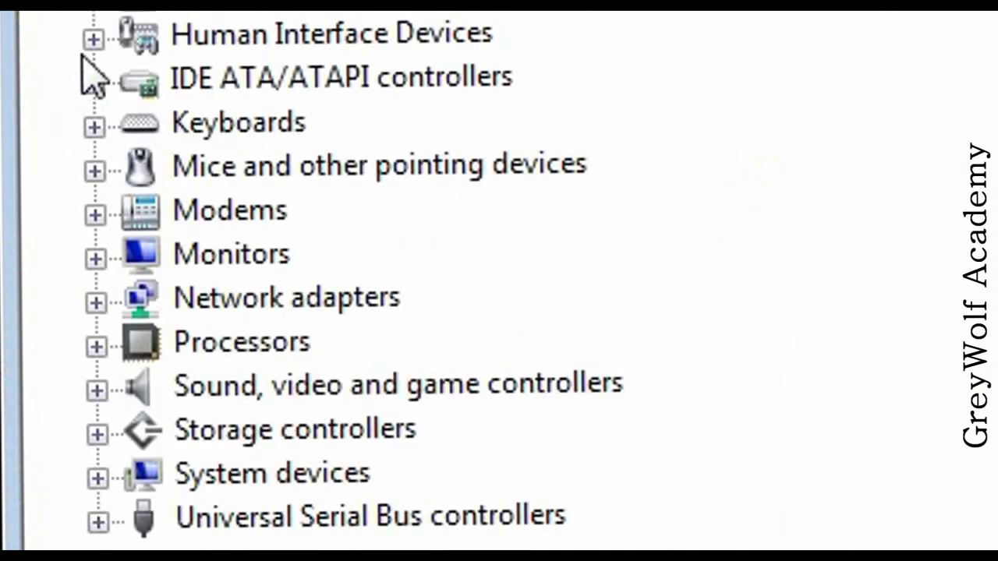
pyautogui.click(93, 37)
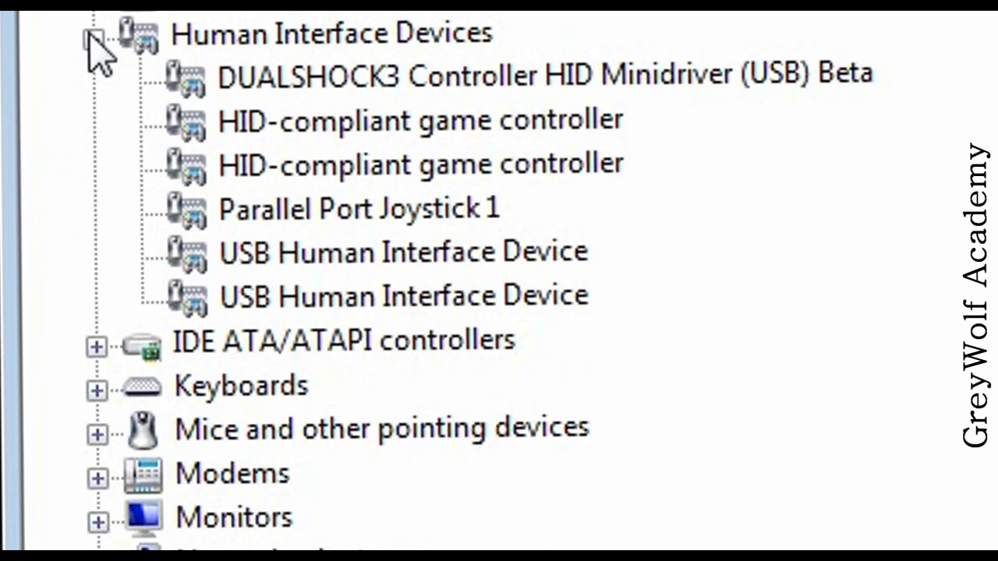
# Start a manual driver update for the DUALSHOCK3 Controller HID Minidriver (USB) Beta, choosing from the list of device drivers on the computer.
pyautogui.click(402, 80)
pyautogui.click(530, 78)
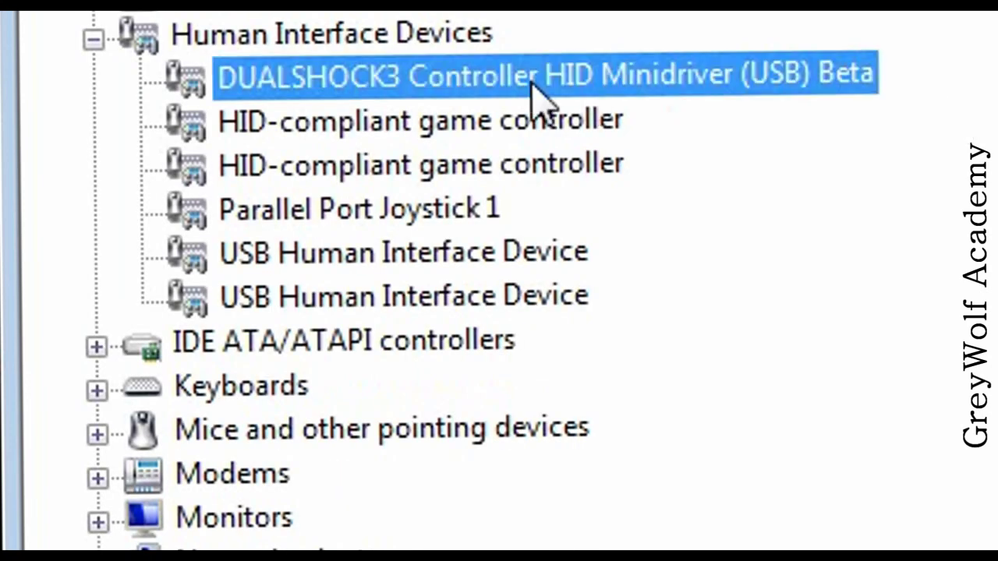
pyautogui.rightClick(401, 76)
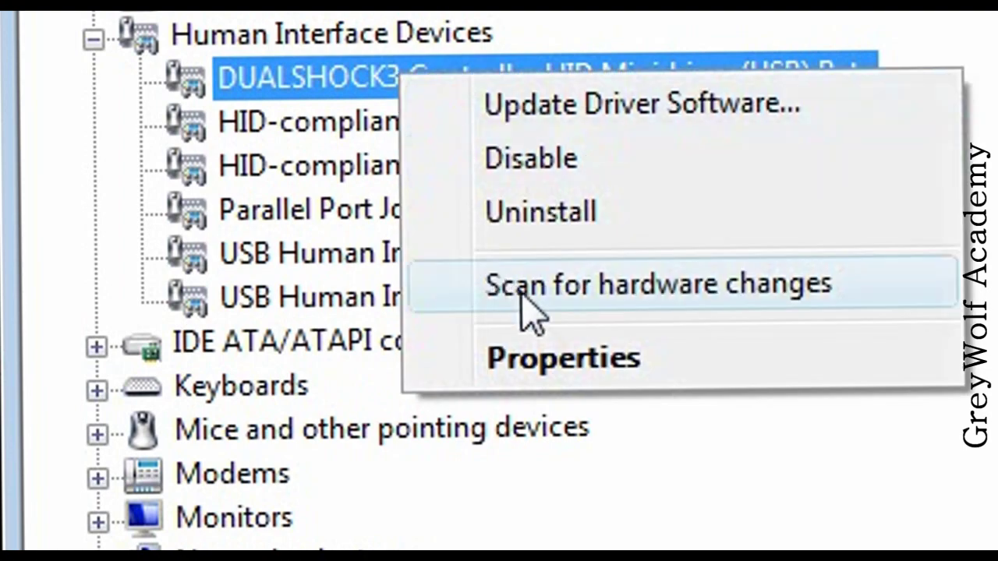
pyautogui.click(546, 125)
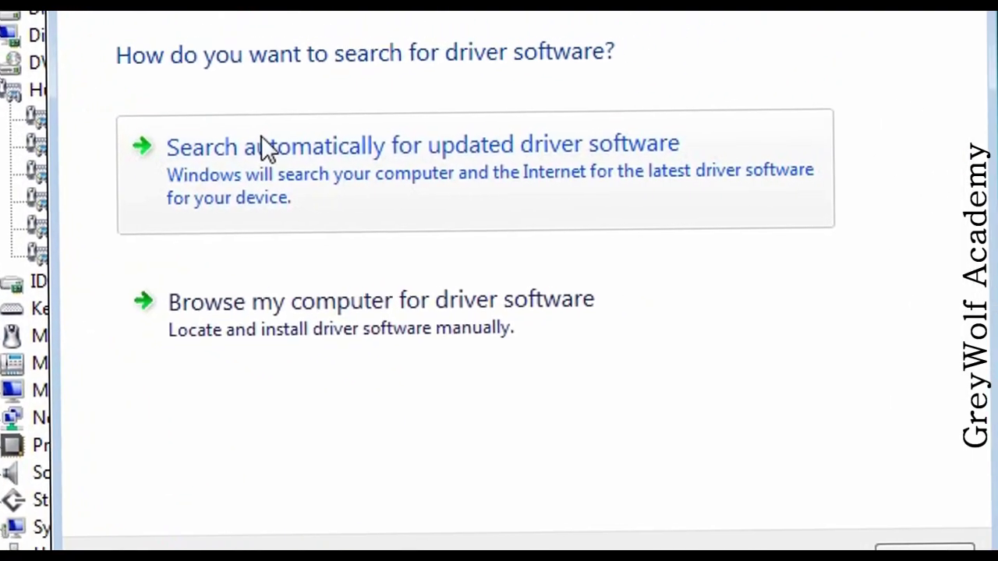
pyautogui.click(285, 325)
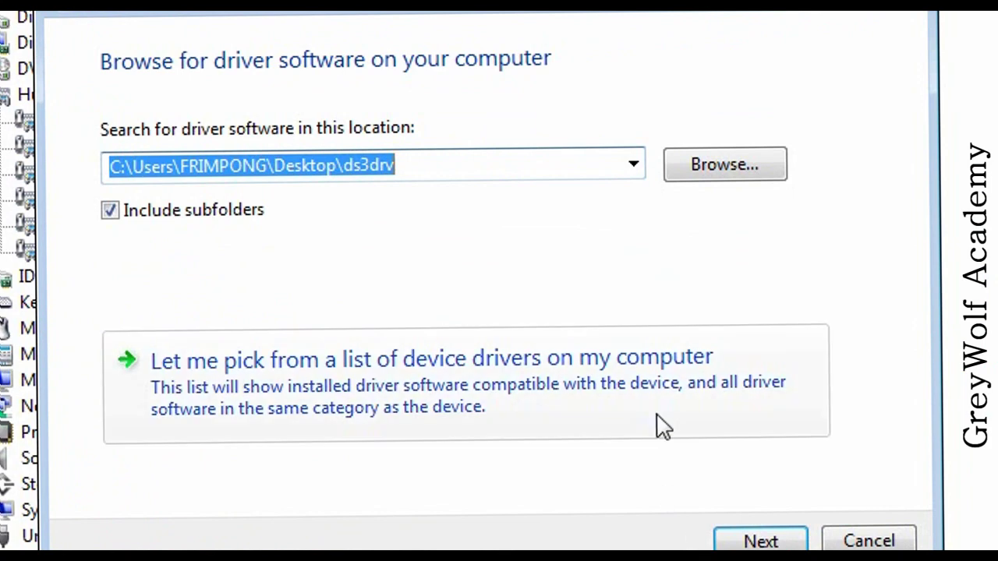
pyautogui.click(646, 359)
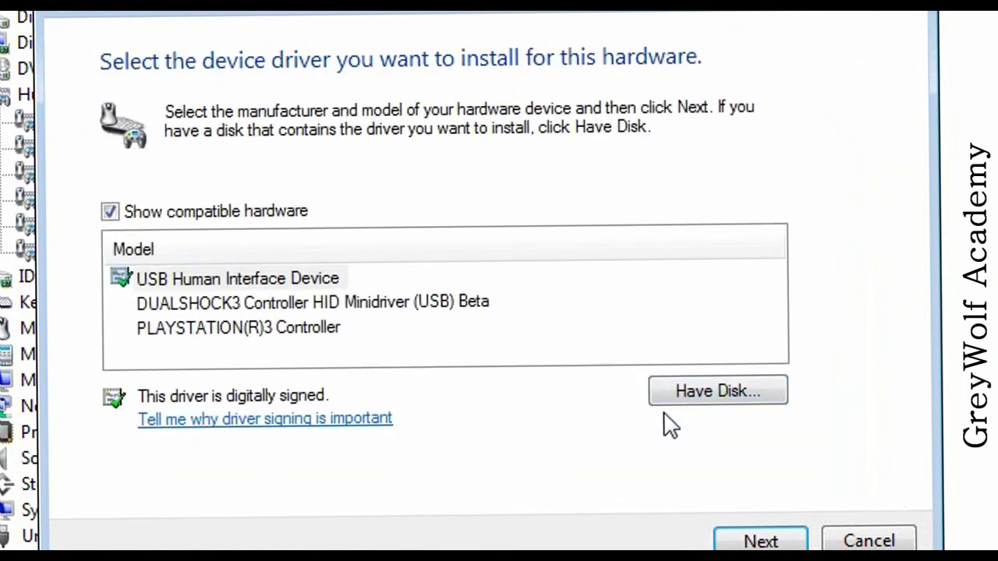
# Set the install-from-disk source to the driver file in the bin folder of libusb-win32-device-bin-0.1.12.1 on the desktop.
pyautogui.click(675, 396)
pyautogui.click(735, 395)
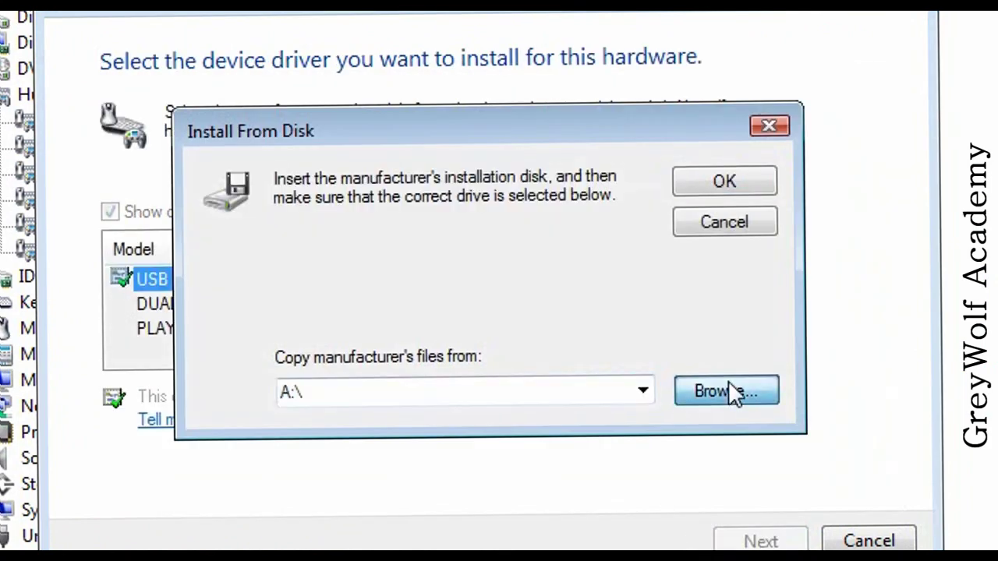
pyautogui.click(272, 366)
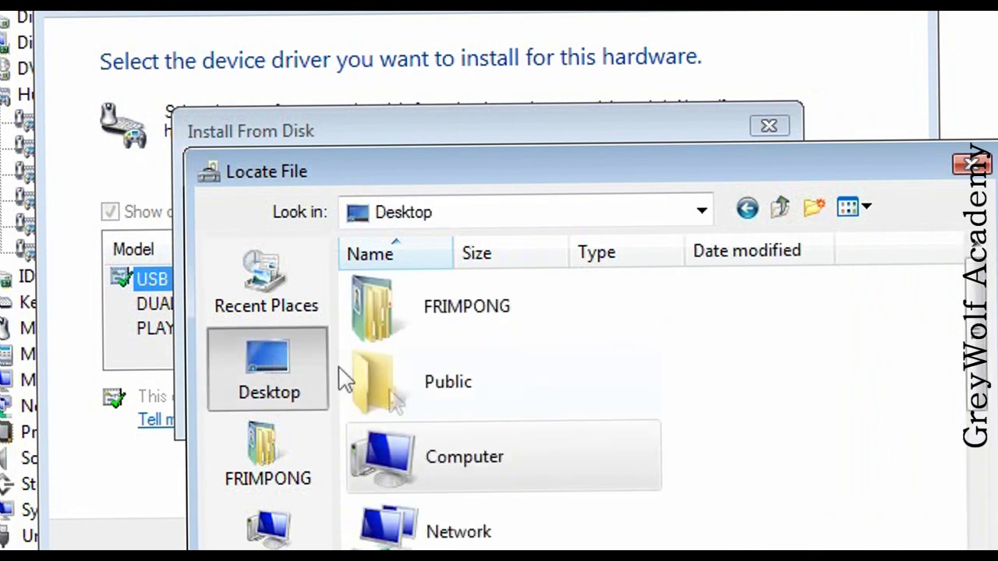
pyautogui.scroll(-3, 511, 545)
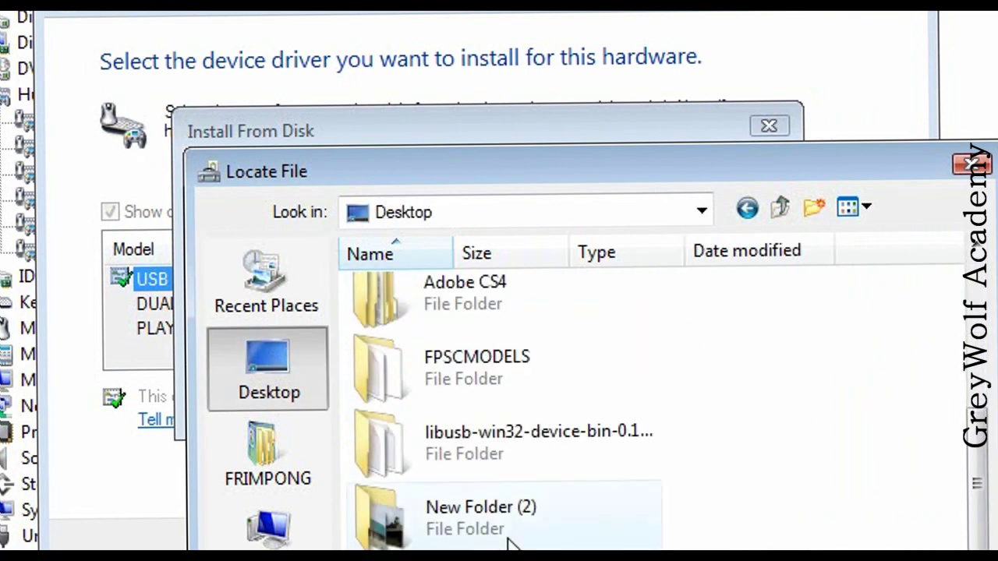
pyautogui.doubleClick(528, 463)
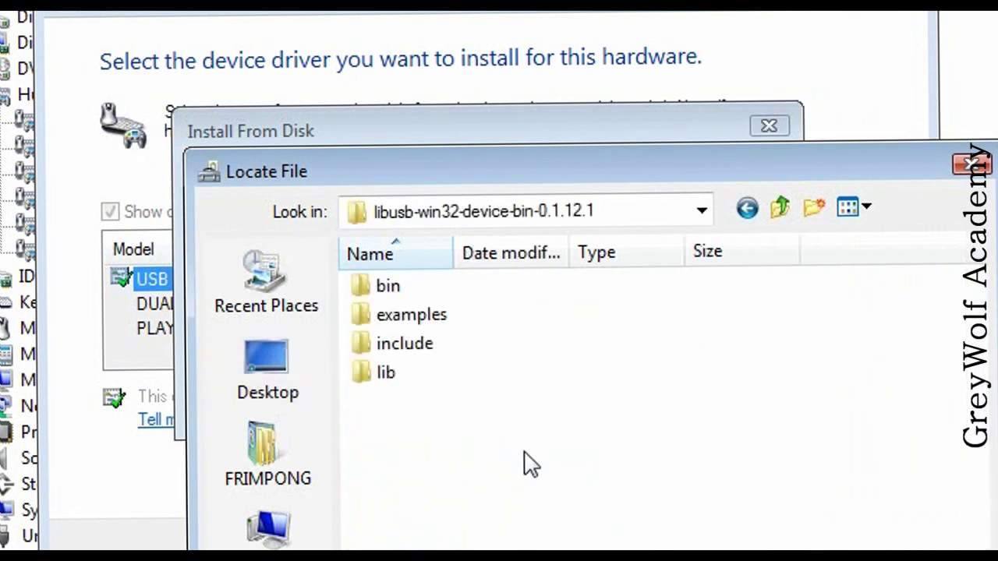
pyautogui.doubleClick(404, 295)
pyautogui.doubleClick(405, 289)
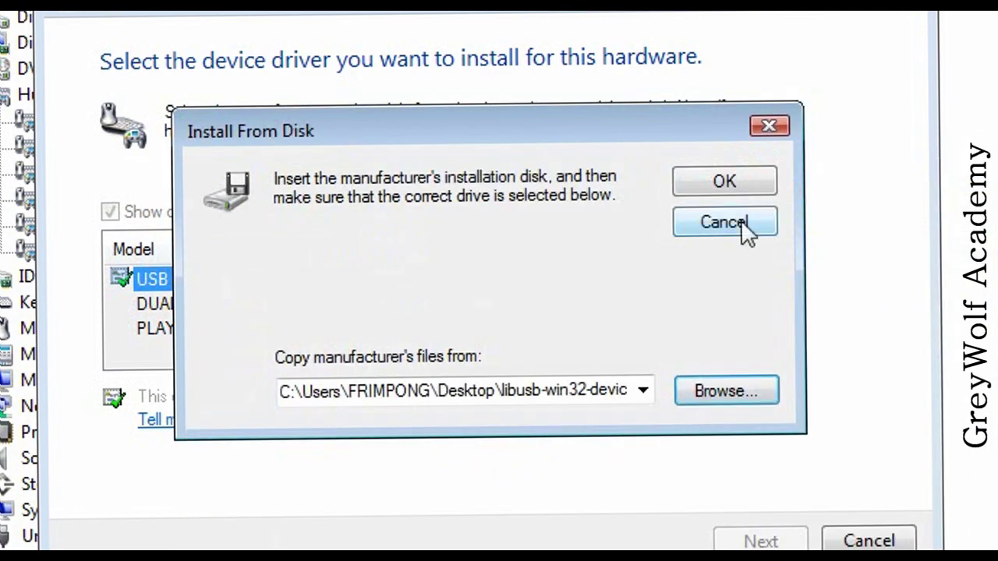
# Install the driver from the chosen disk location for the controller, allowing the unsigned driver software, and close the driver wizard.
pyautogui.click(736, 185)
pyautogui.click(756, 540)
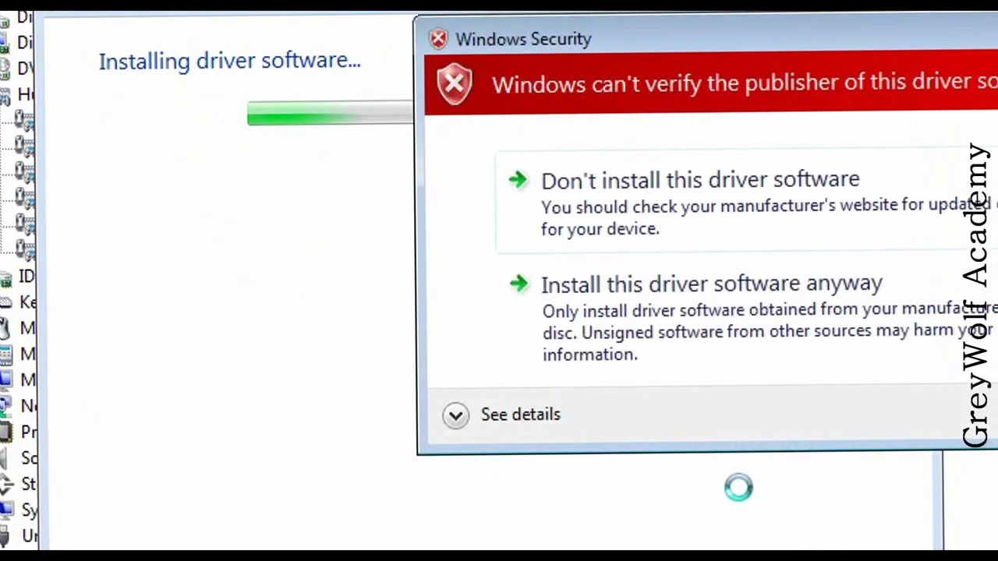
pyautogui.click(660, 304)
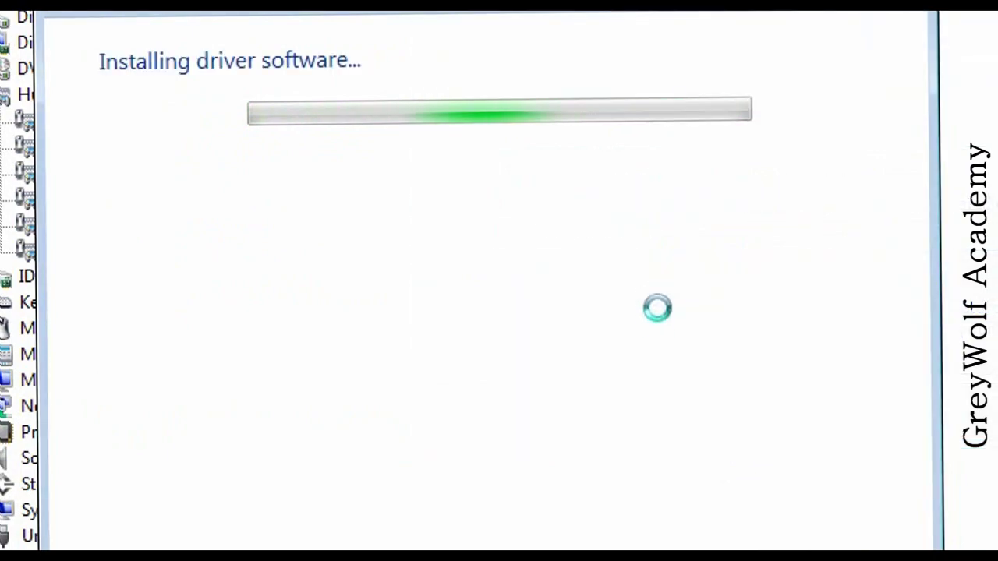
pyautogui.click(868, 540)
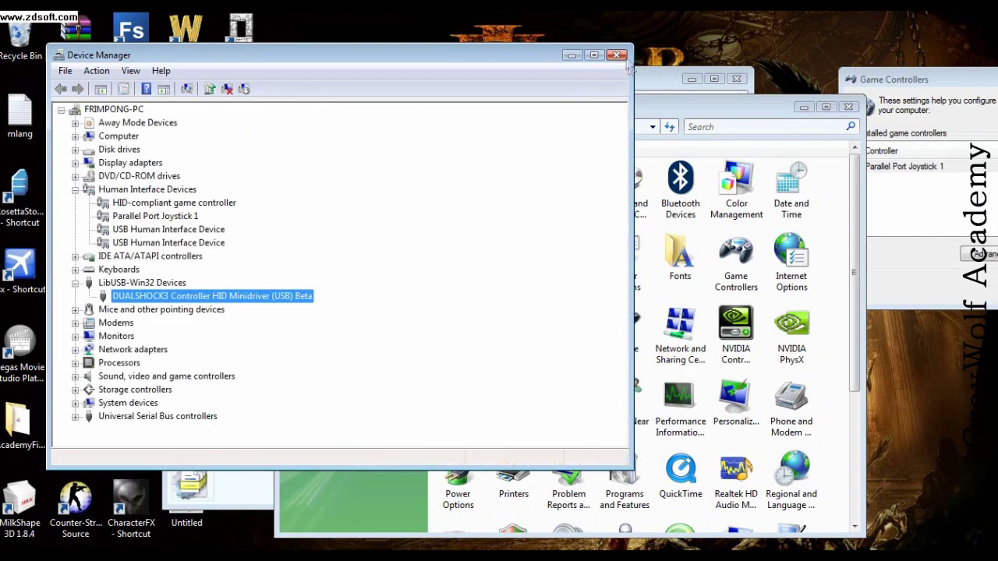
# Close Device Manager, the Game Controllers dialog and the Control Panel.
pyautogui.click(620, 57)
pyautogui.moveTo(871, 73); pyautogui.dragTo(726, 119)
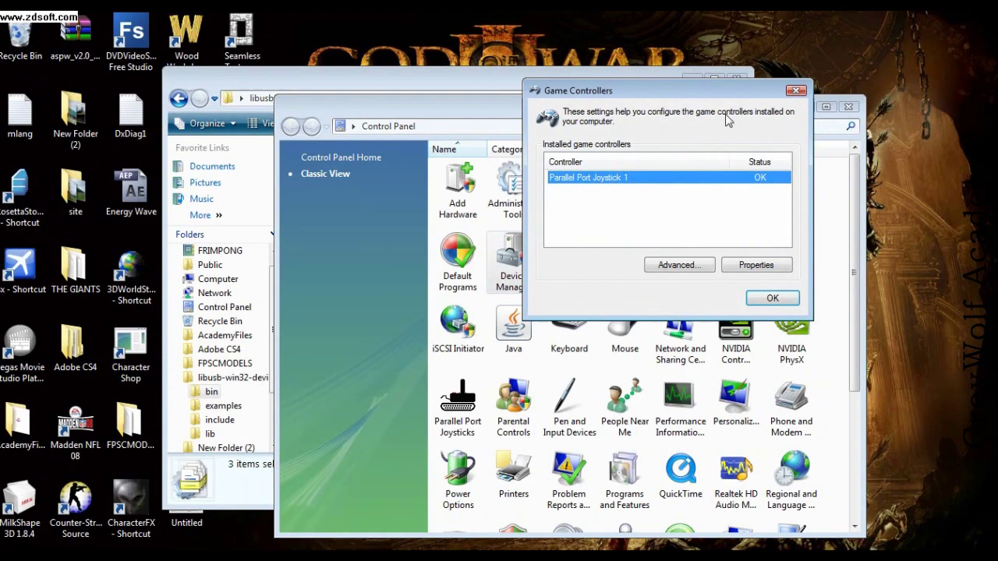
pyautogui.click(770, 297)
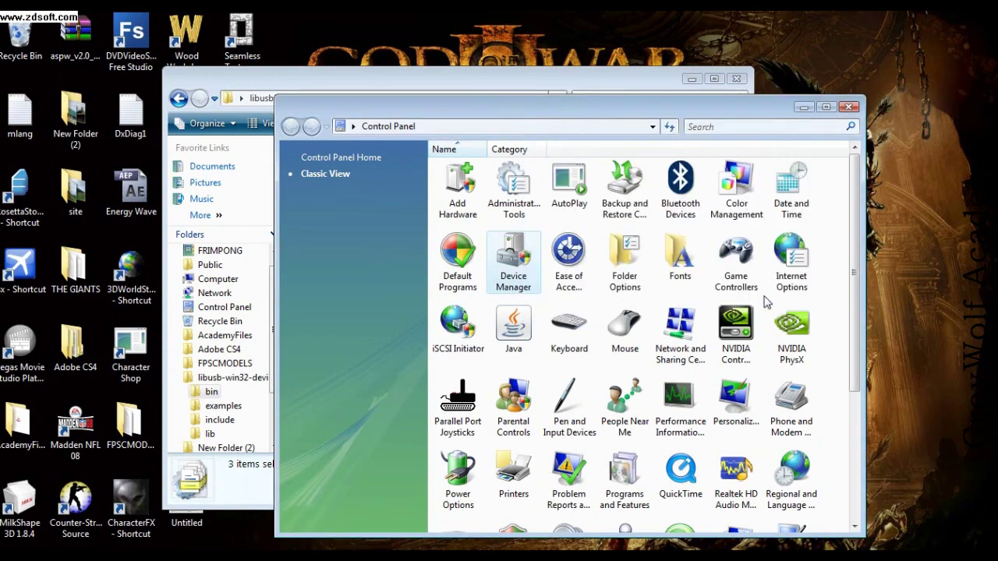
pyautogui.click(850, 108)
# Launch WinSIXAXIS from the desktop, reset its calibration, recalibrate the controller's motion sensors and accept the result.
pyautogui.moveTo(331, 84); pyautogui.dragTo(465, 98)
pyautogui.doubleClick(245, 191)
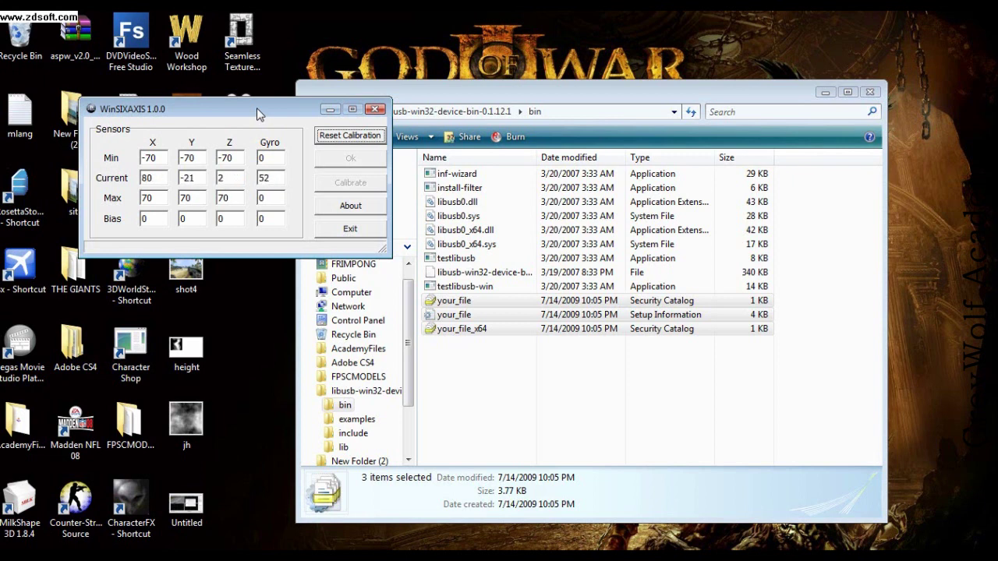
pyautogui.click(350, 136)
pyautogui.click(357, 188)
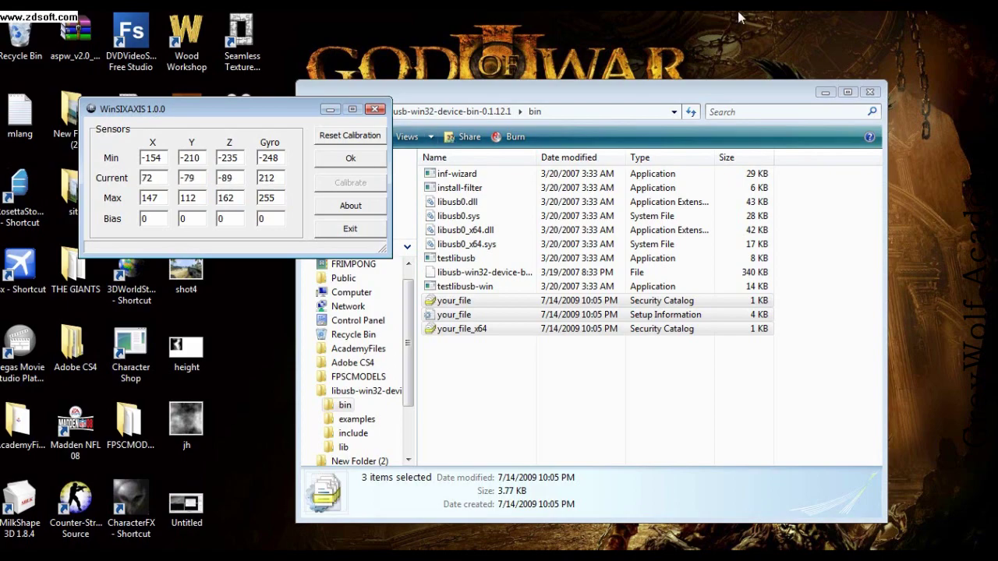
pyautogui.click(338, 157)
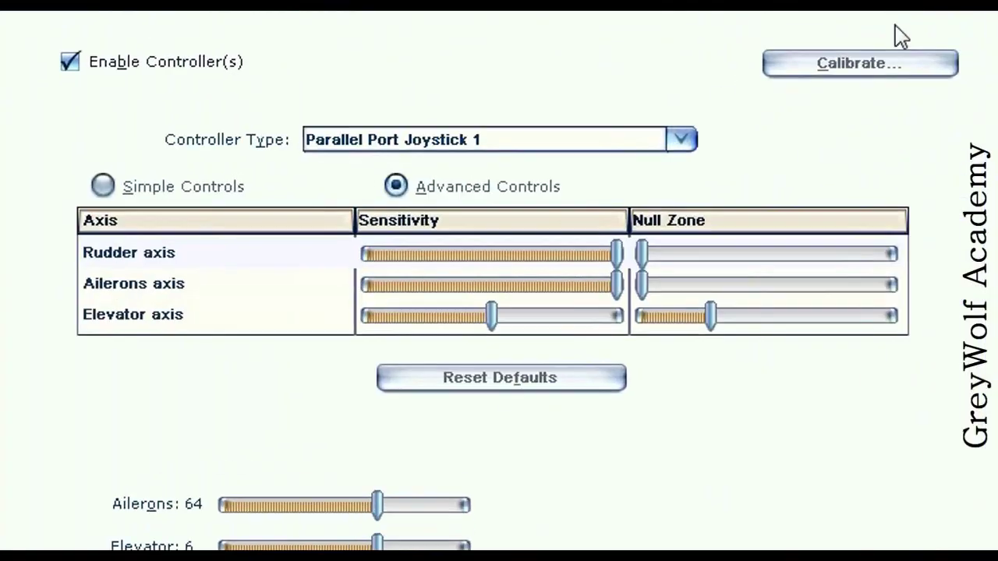
# In the flight simulator's control settings, check the available controller types, keeping Parallel Port Joystick 1, and clear the ailerons axis assignment for reassignment.
pyautogui.click(649, 130)
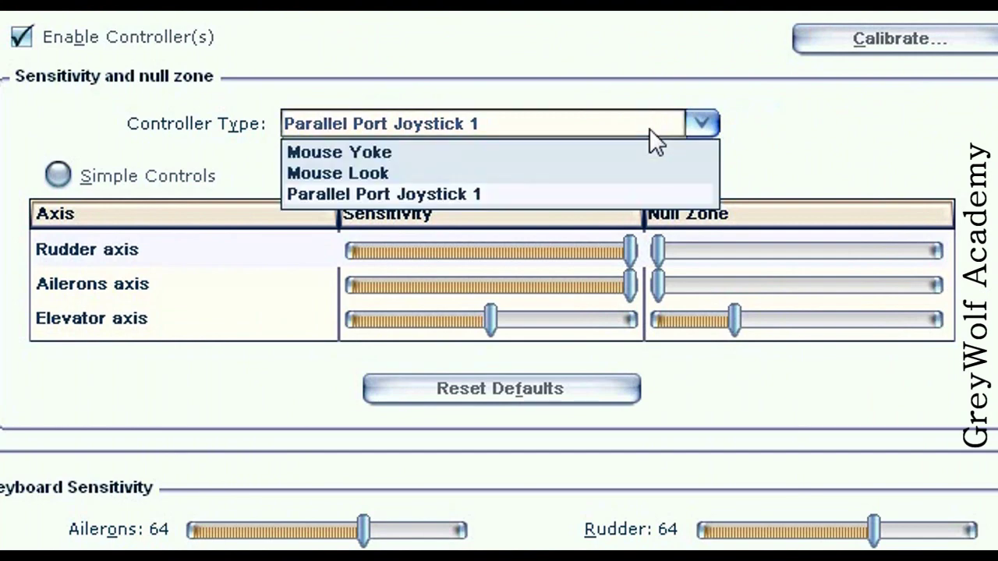
pyautogui.click(649, 130)
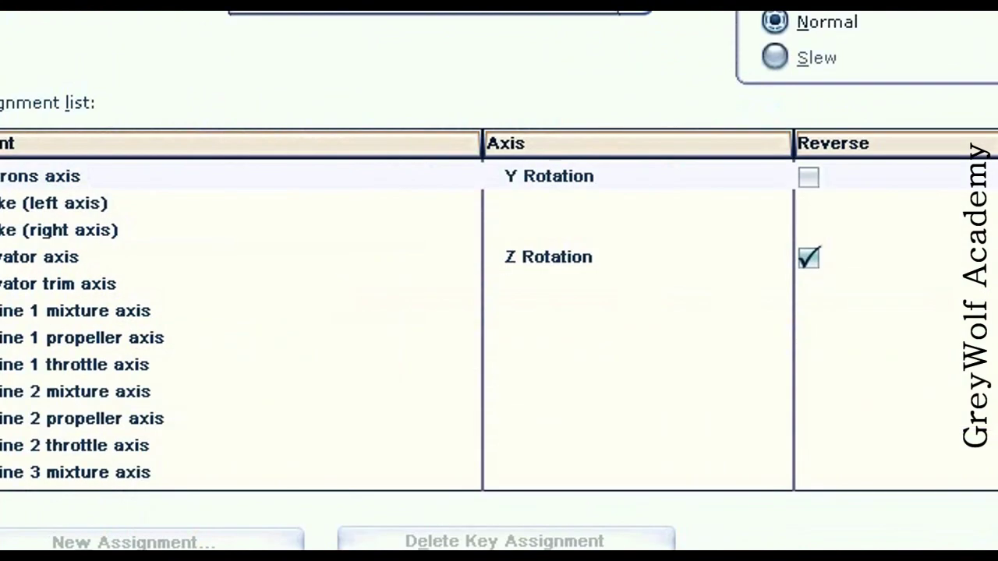
pyautogui.doubleClick(568, 176)
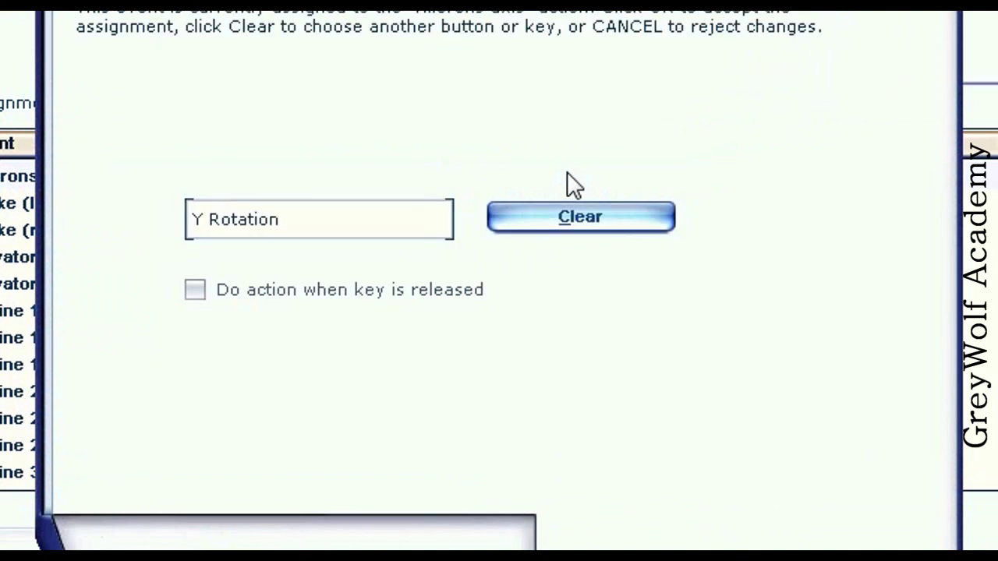
pyautogui.click(589, 224)
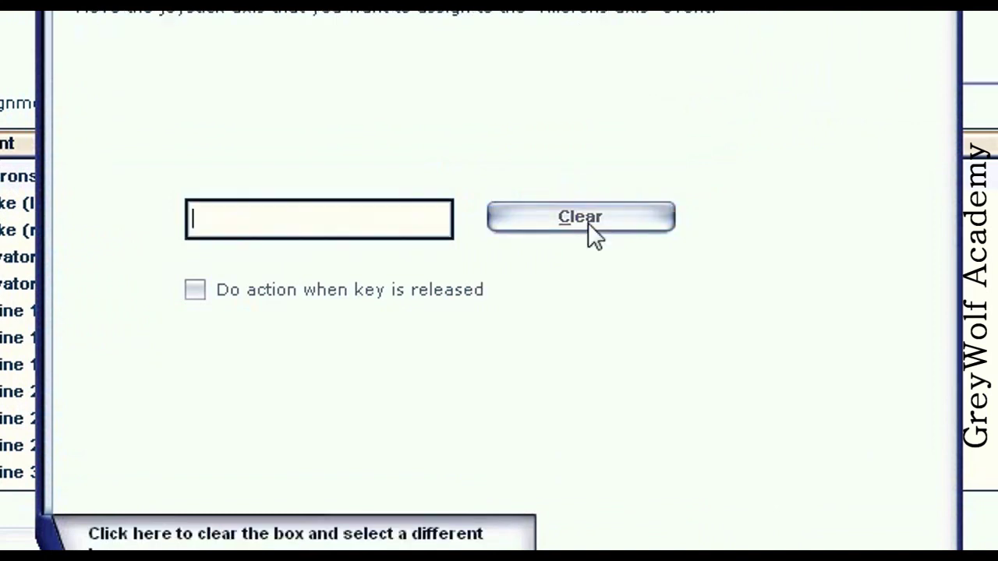